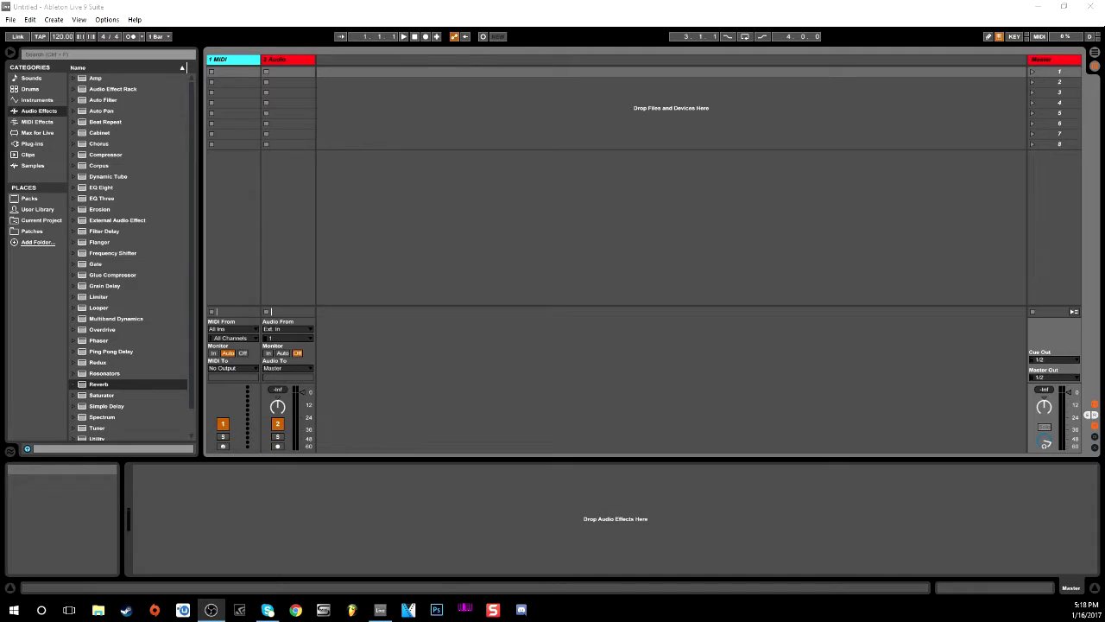
Switch to the Arrangement View and check which types of track can be inserted
left_click(545, 216)
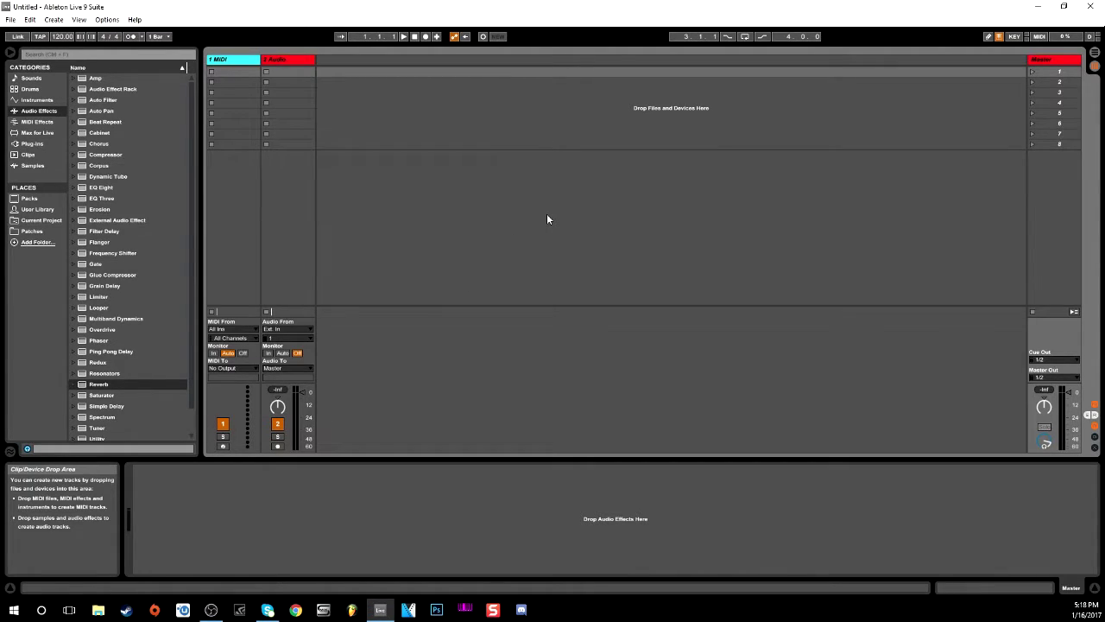
key("Tab")
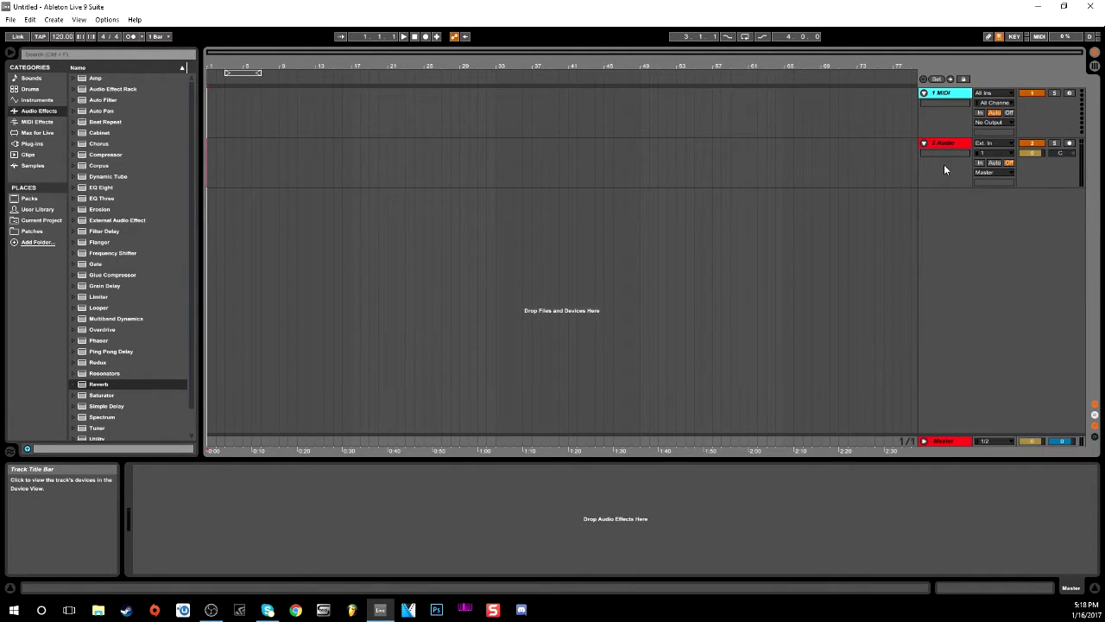
right_click(953, 227)
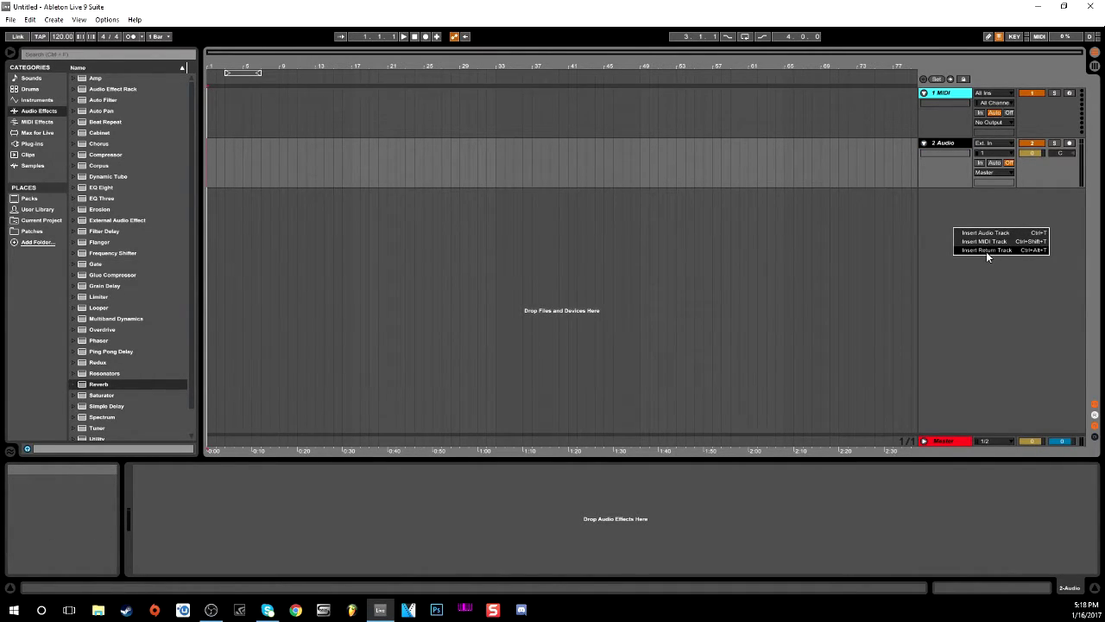
left_click(921, 206)
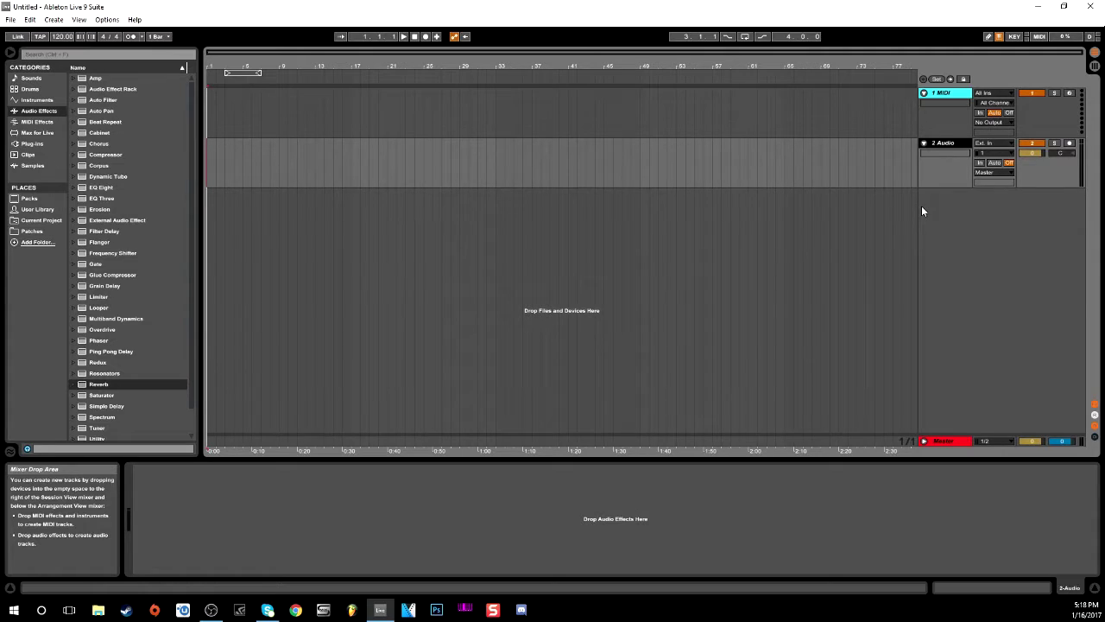
Load the Analog Lab 2 plug-in onto the first MIDI track
left_click(937, 101)
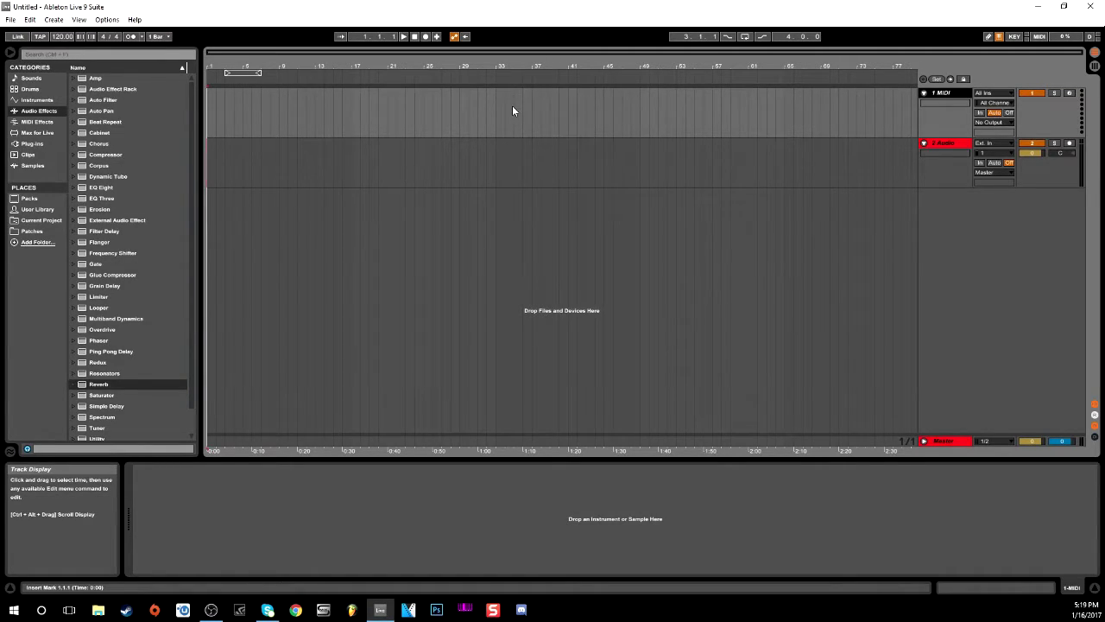
left_click(31, 144)
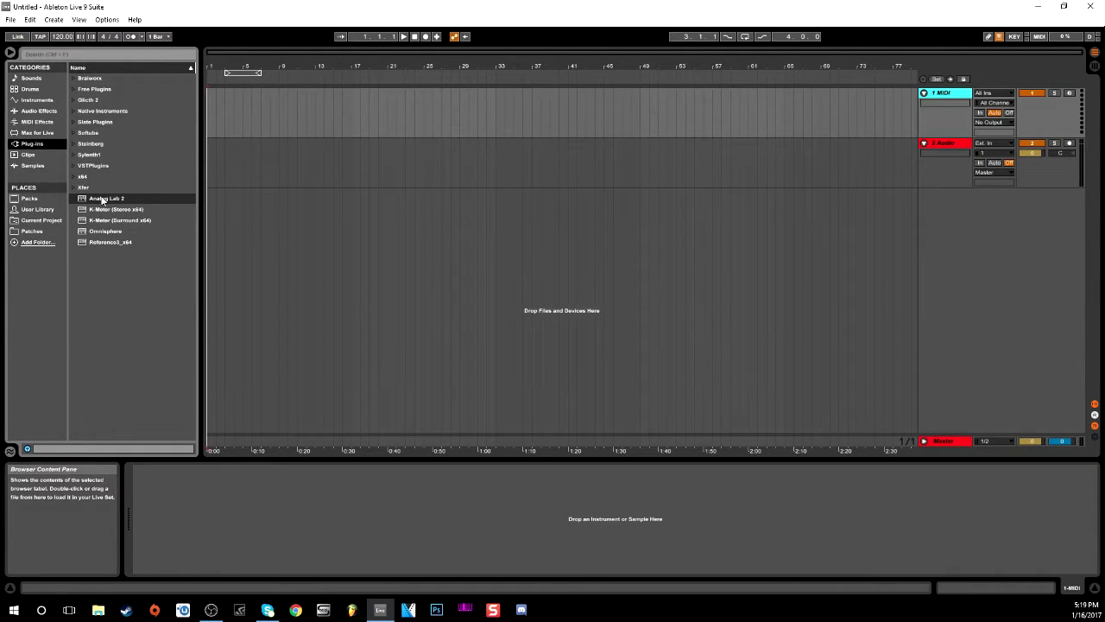
left_click(950, 118)
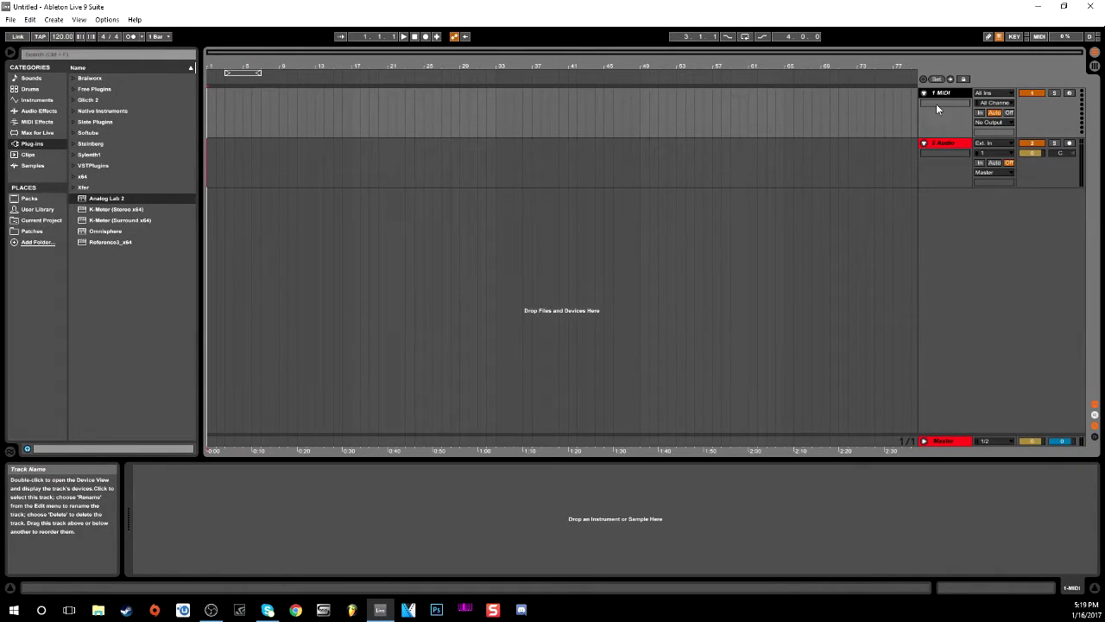
left_click_drag(97, 198, 335, 542)
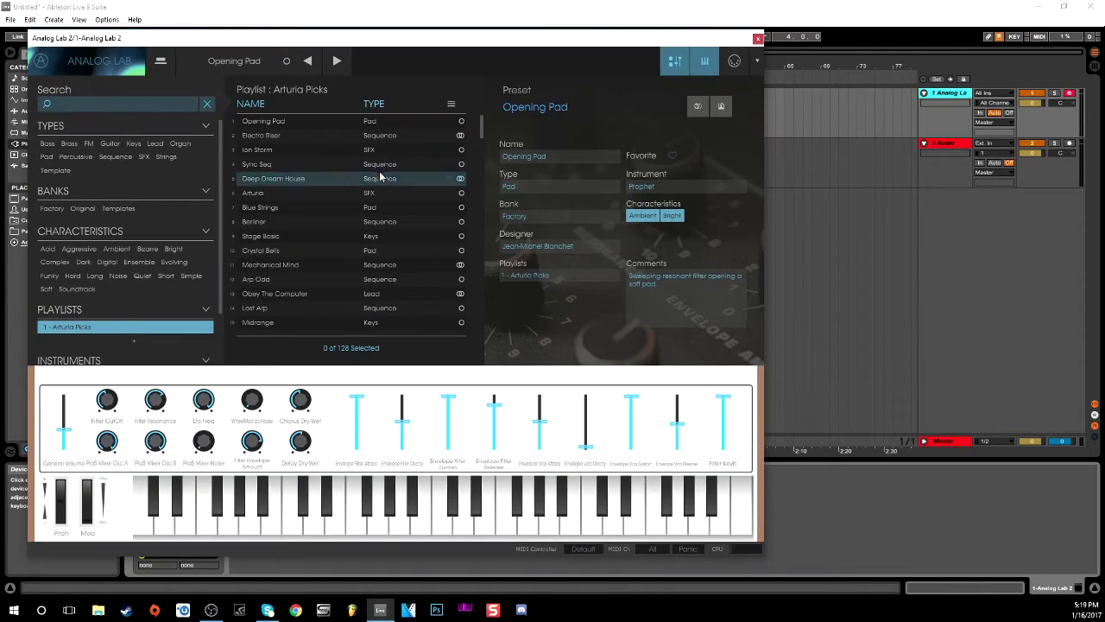
Move the Analog Lab 2 window clear of the browser, play a test note and close the window
left_click_drag(354, 41, 596, 49)
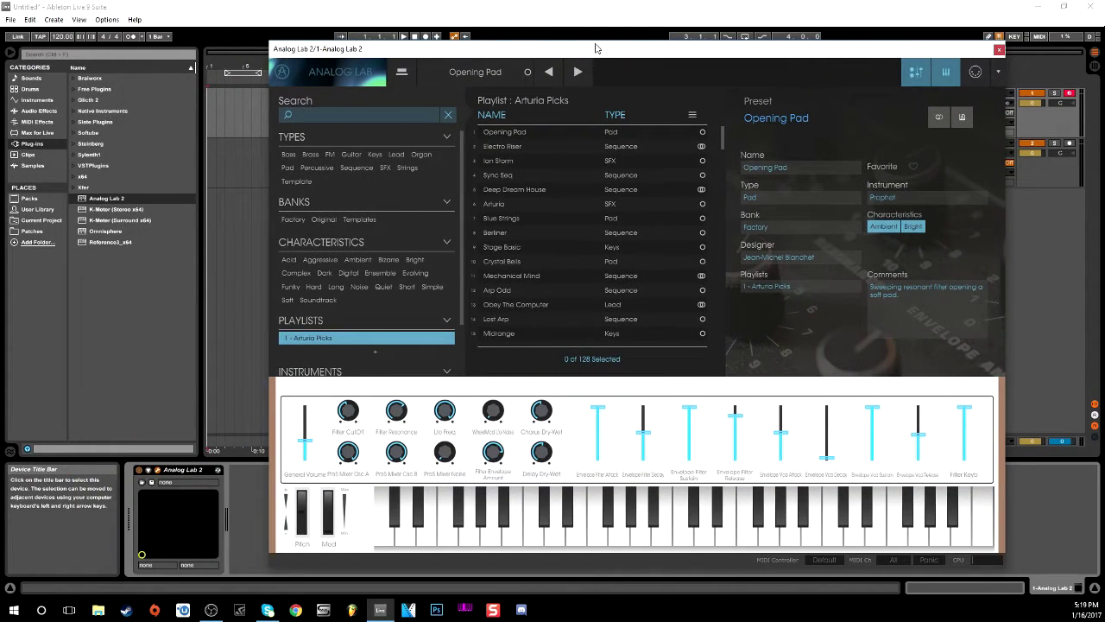
key("g")
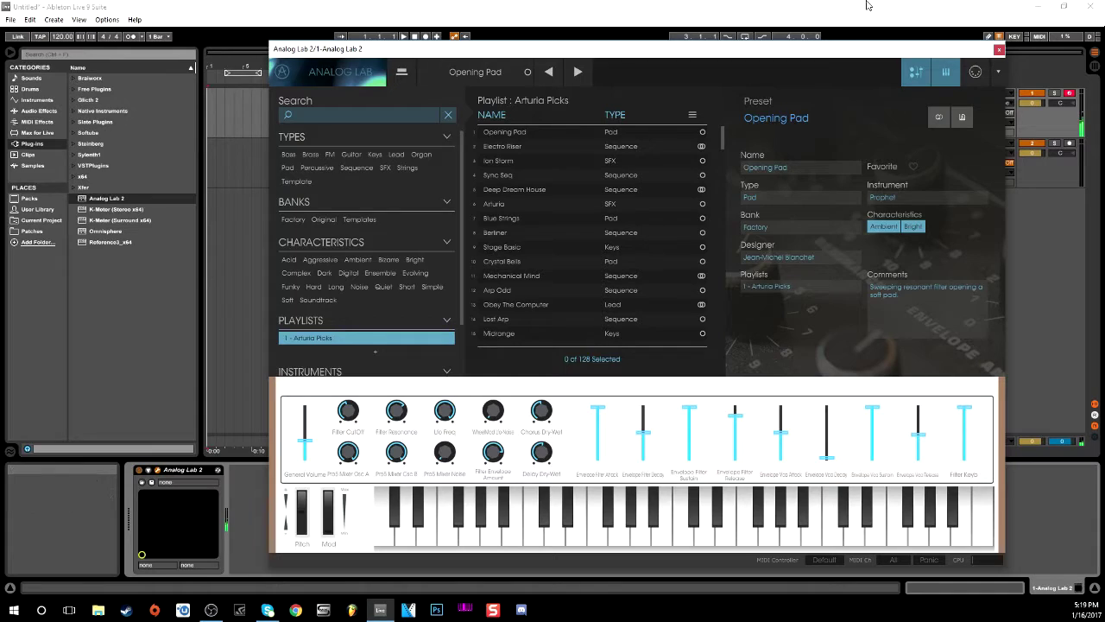
left_click(1000, 51)
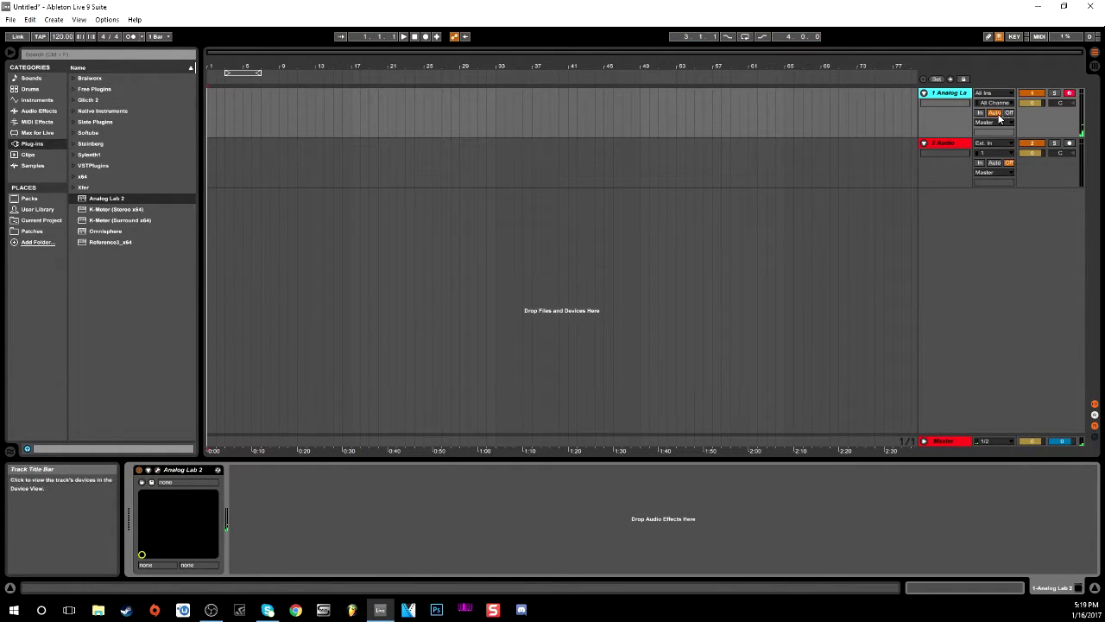
Fold and unfold the Analog Lab 2 track and toggle its activator and solo on and off
left_click(924, 93)
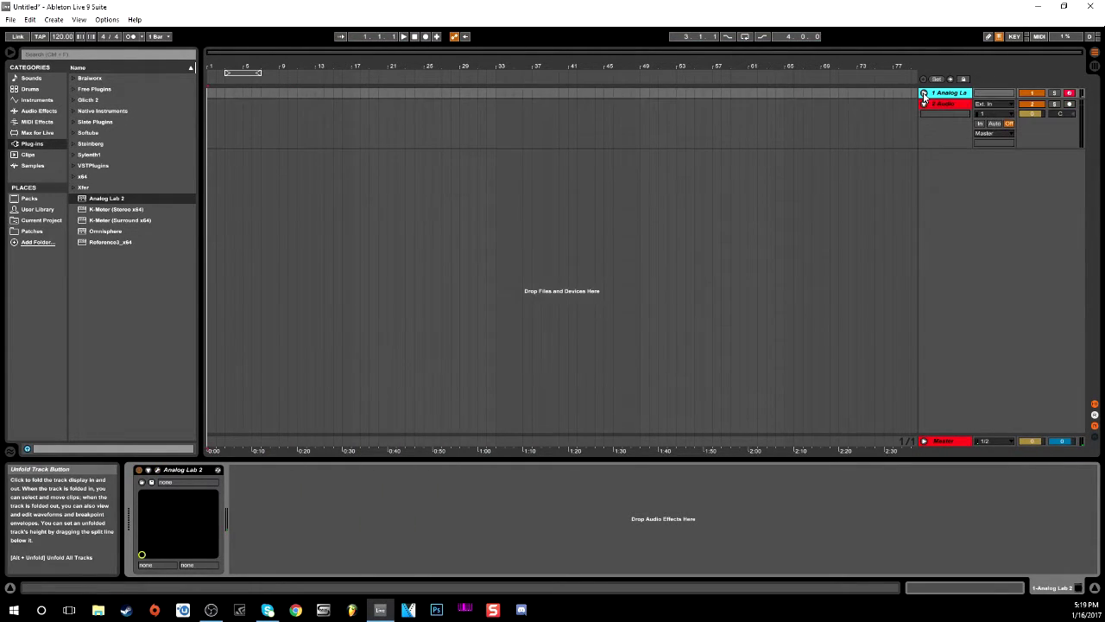
left_click(924, 94)
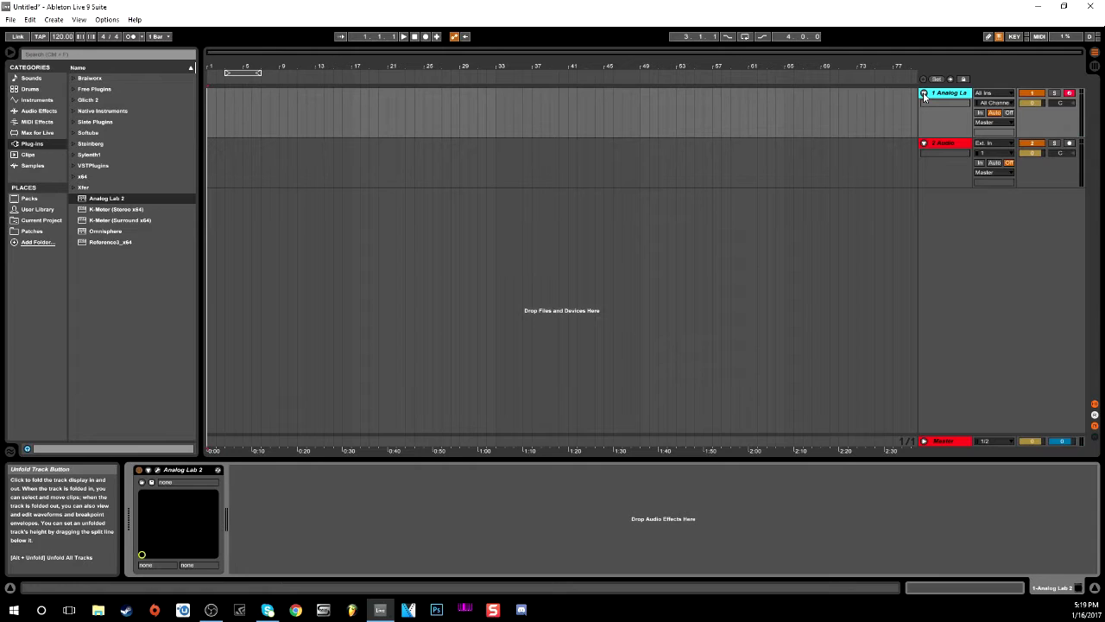
left_click(1033, 93)
left_click(1032, 93)
left_click(1031, 94)
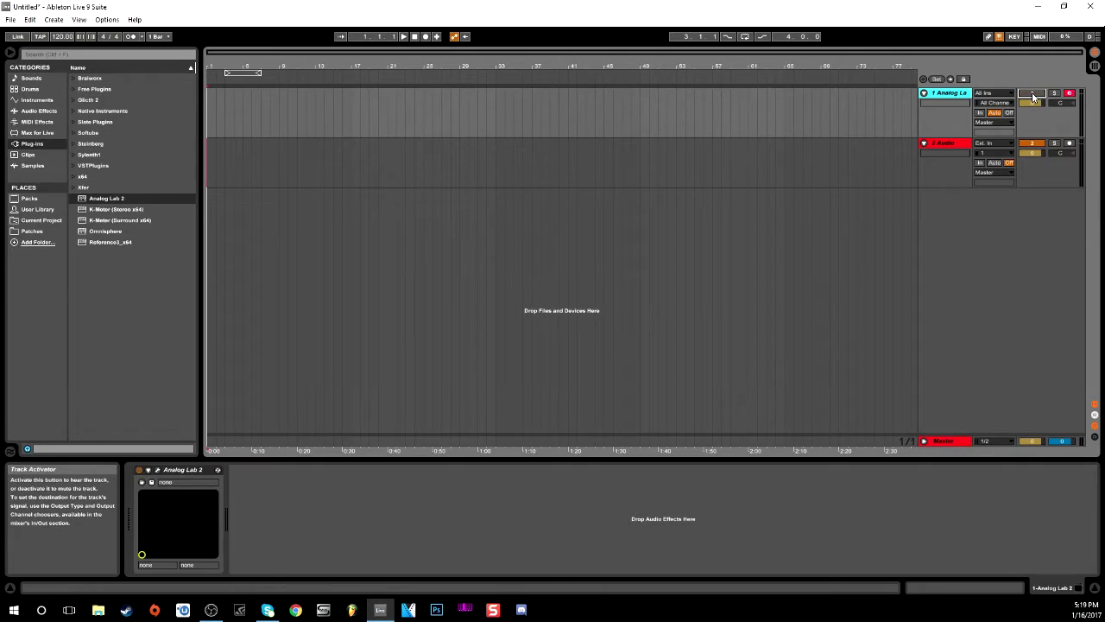
left_click(1033, 93)
left_click(1033, 93)
left_click(1055, 93)
left_click(1056, 95)
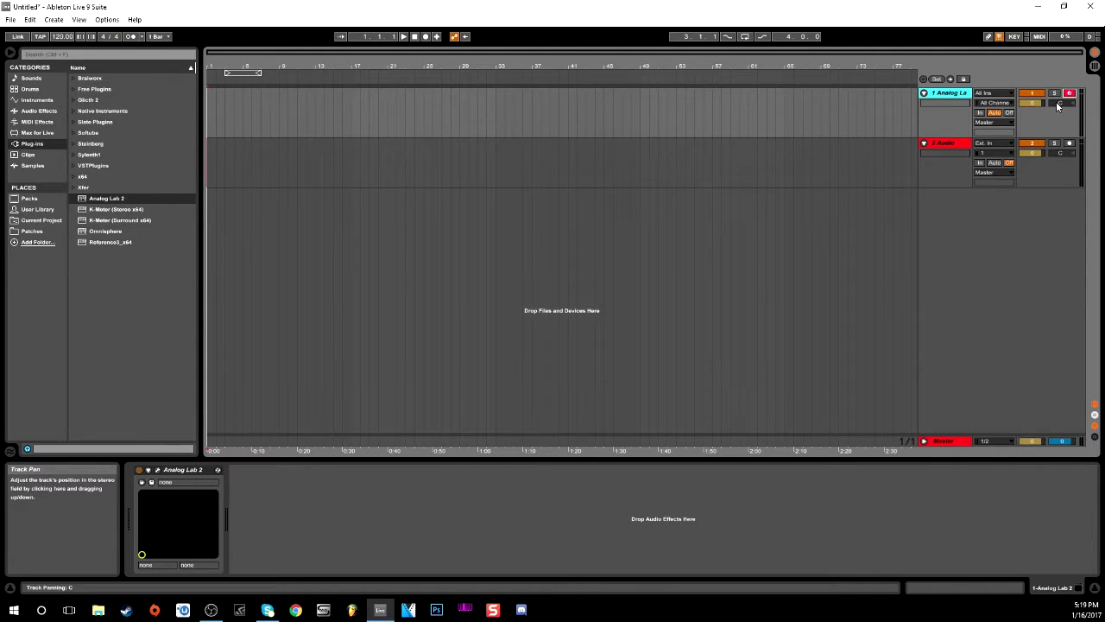
Try the Analog Lab 2 track's pan control and compare its mixer controls between the Arrangement and Session Views
left_click_drag(1080, 102, 1080, 113)
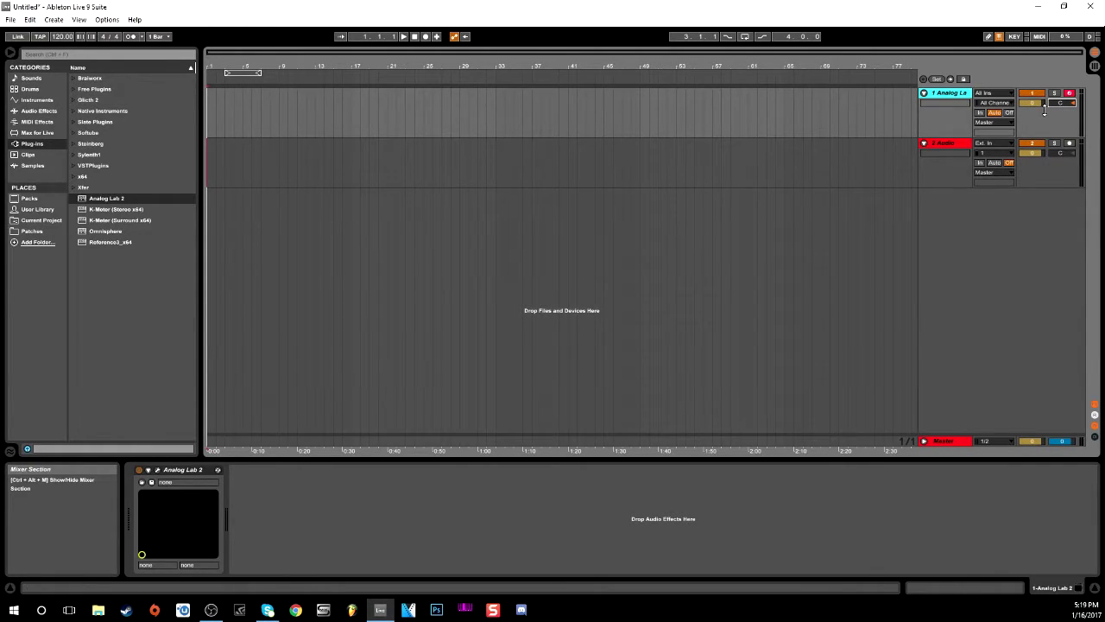
key("Tab")
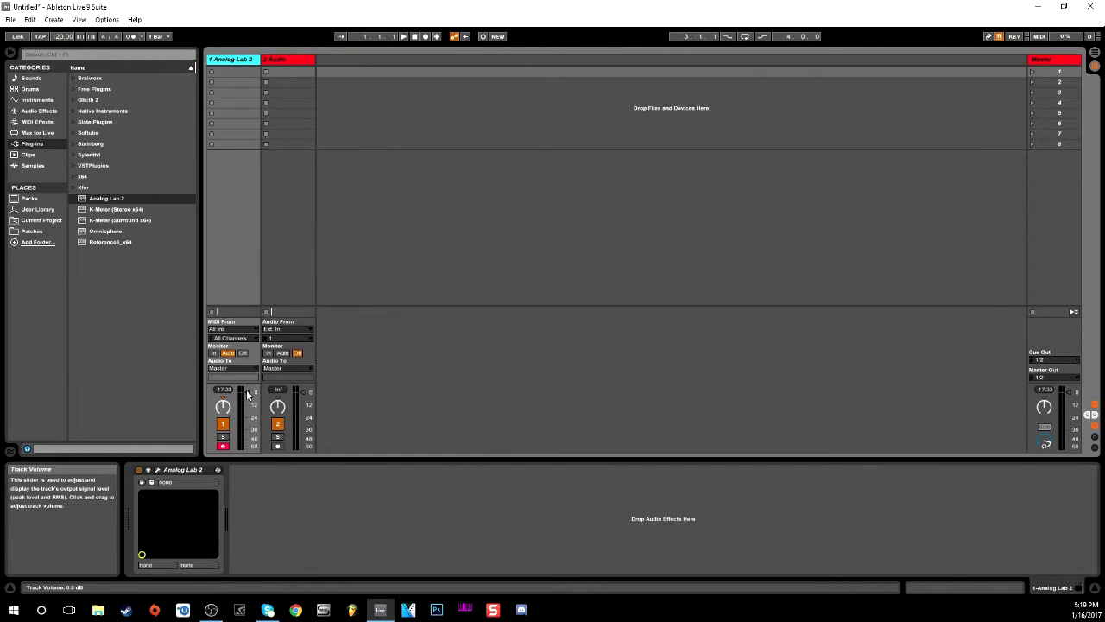
key("Tab")
key("Tab")
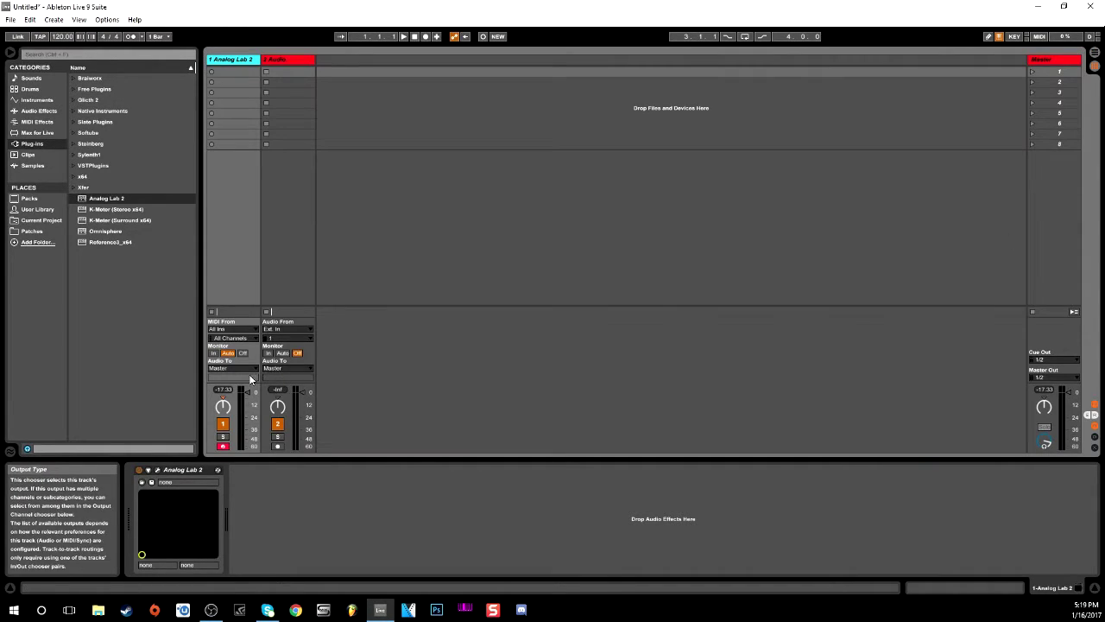
key("Tab")
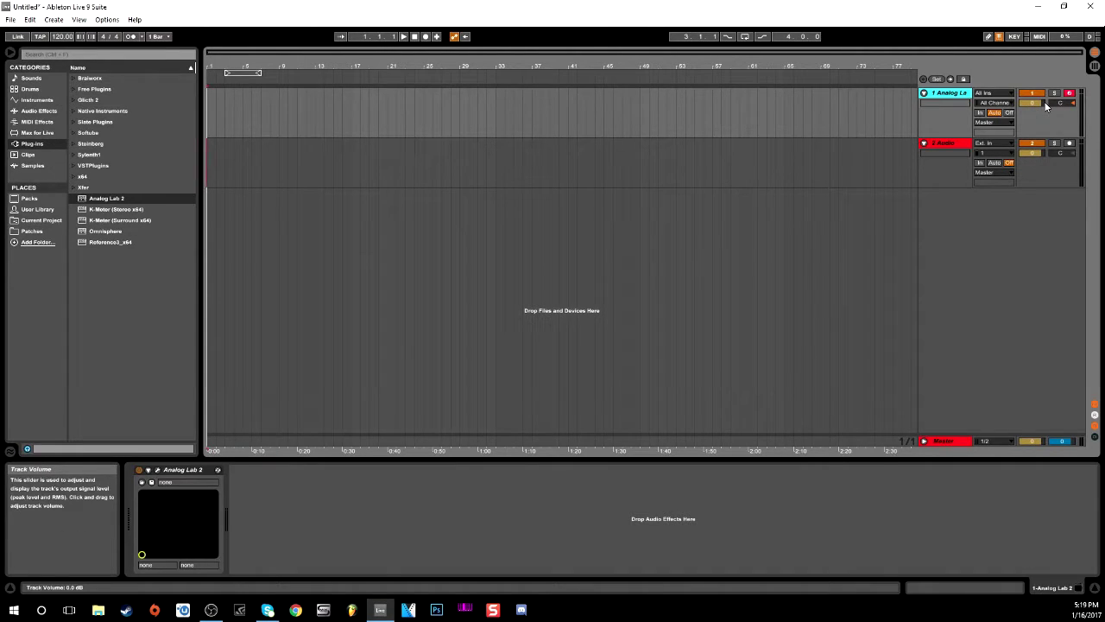
Set the Analog Lab 2 track's MIDI input to Q25, keeping All Channels as the input channel
left_click(1002, 93)
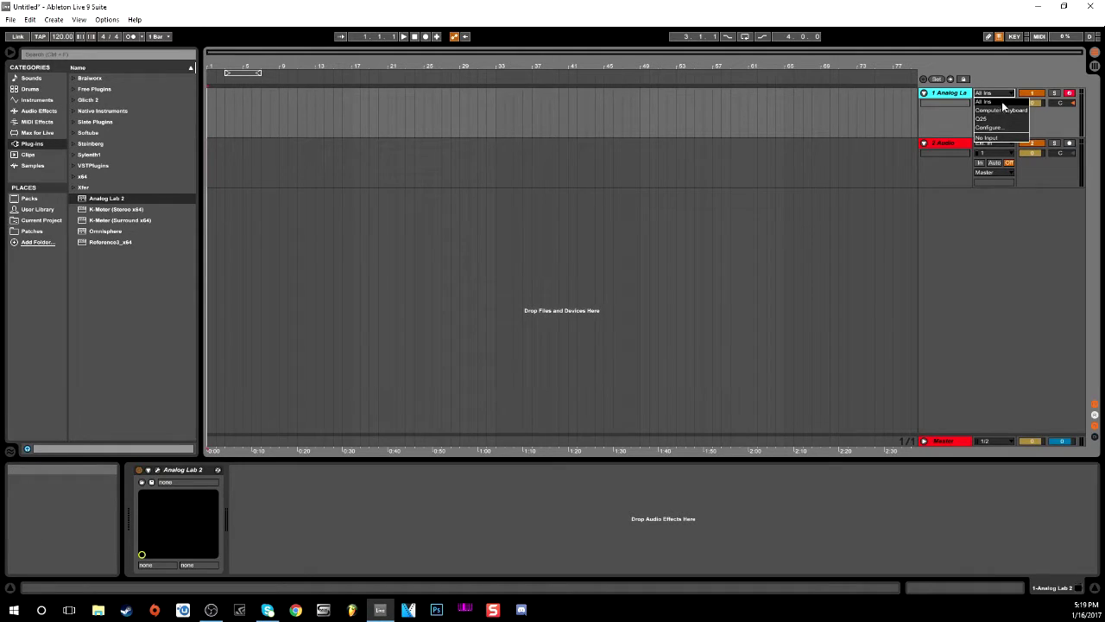
left_click(993, 120)
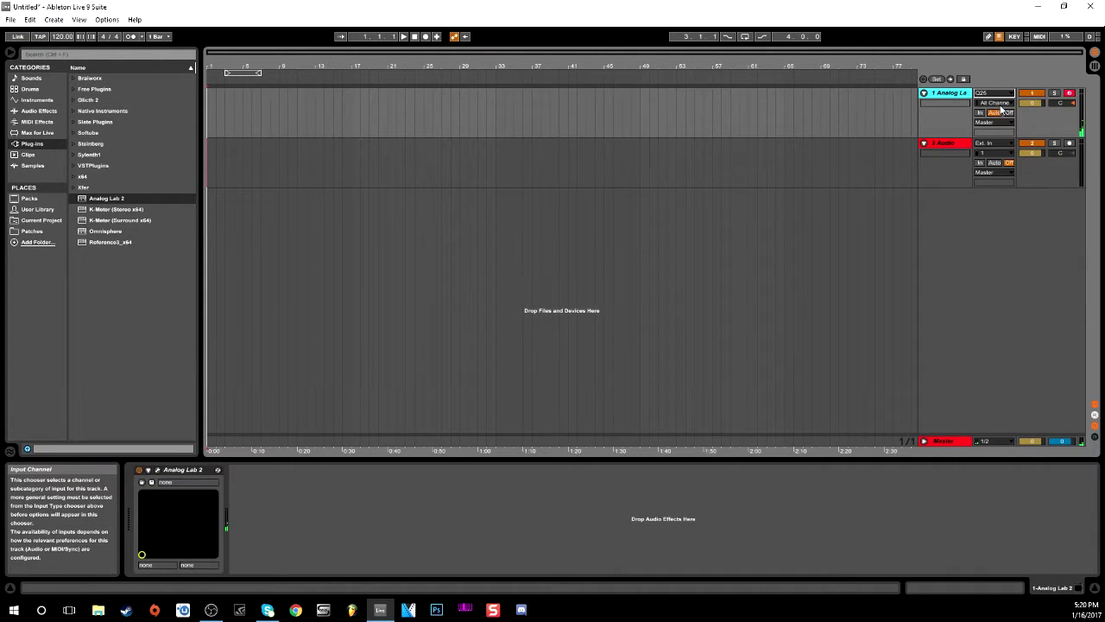
left_click(1002, 103)
left_click(995, 112)
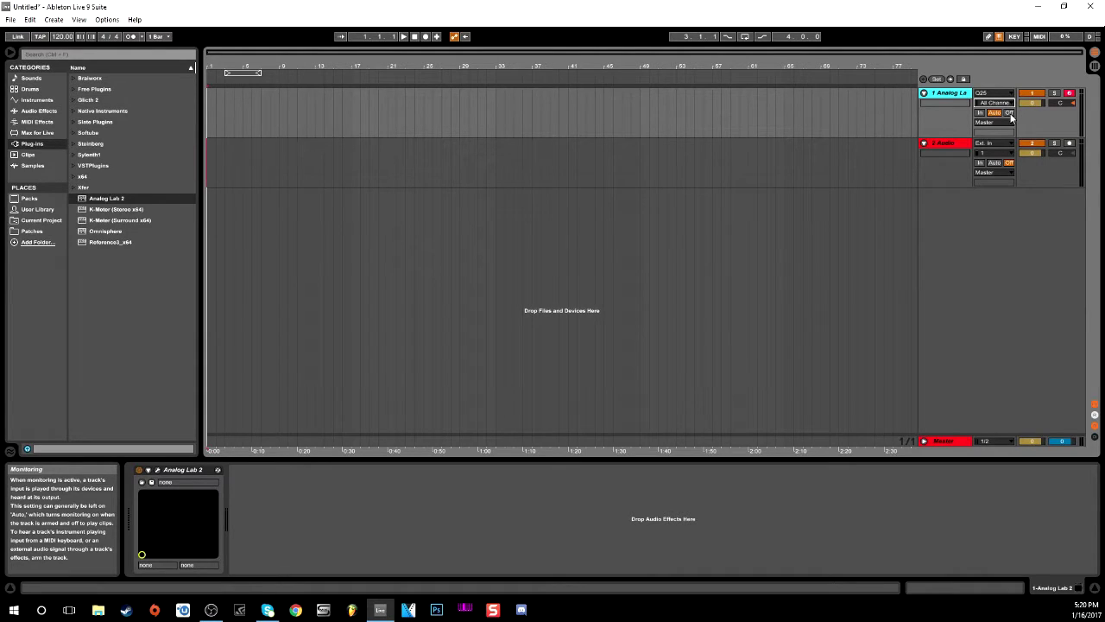
Toggle the track's monitoring to Off and back to Auto, and reselect Master as its audio output
left_click(1009, 113)
left_click(995, 113)
left_click(1003, 125)
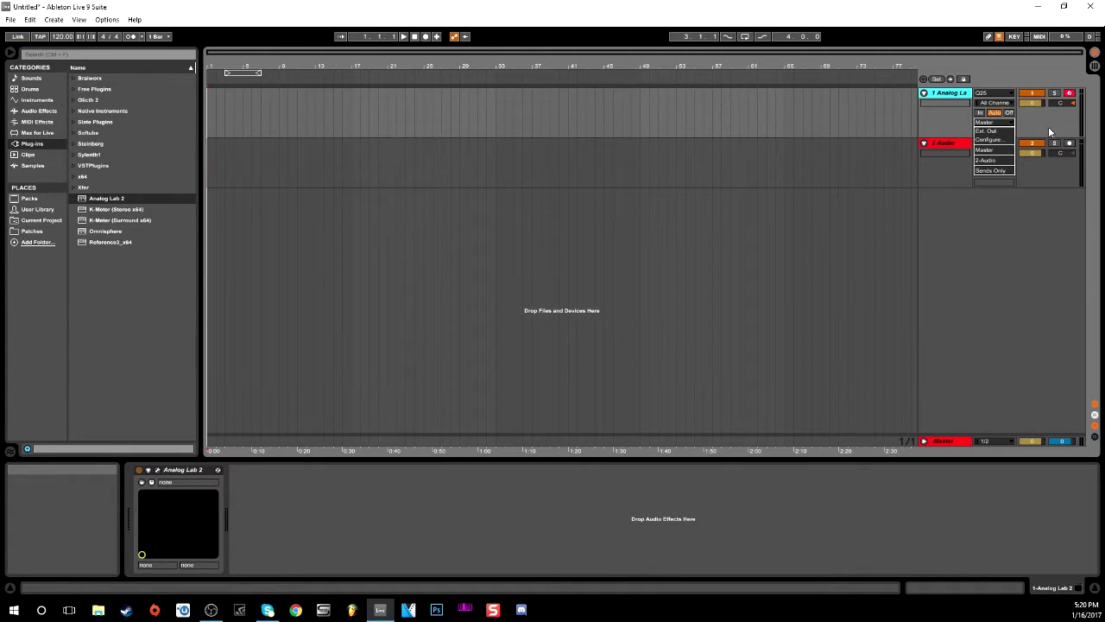
left_click(992, 151)
key("Tab")
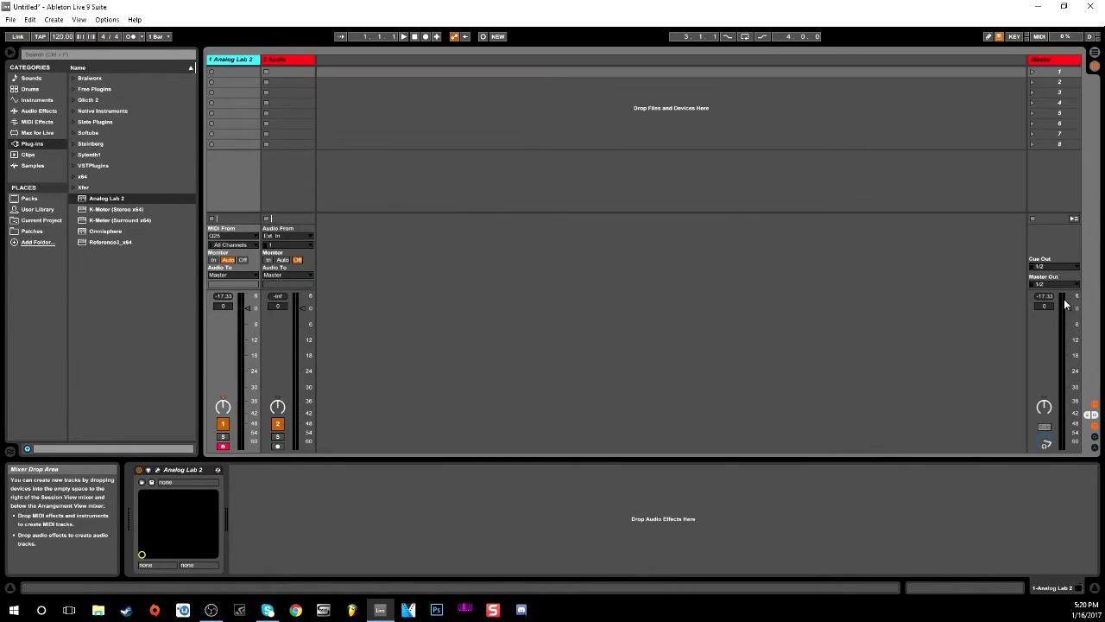
key("Tab")
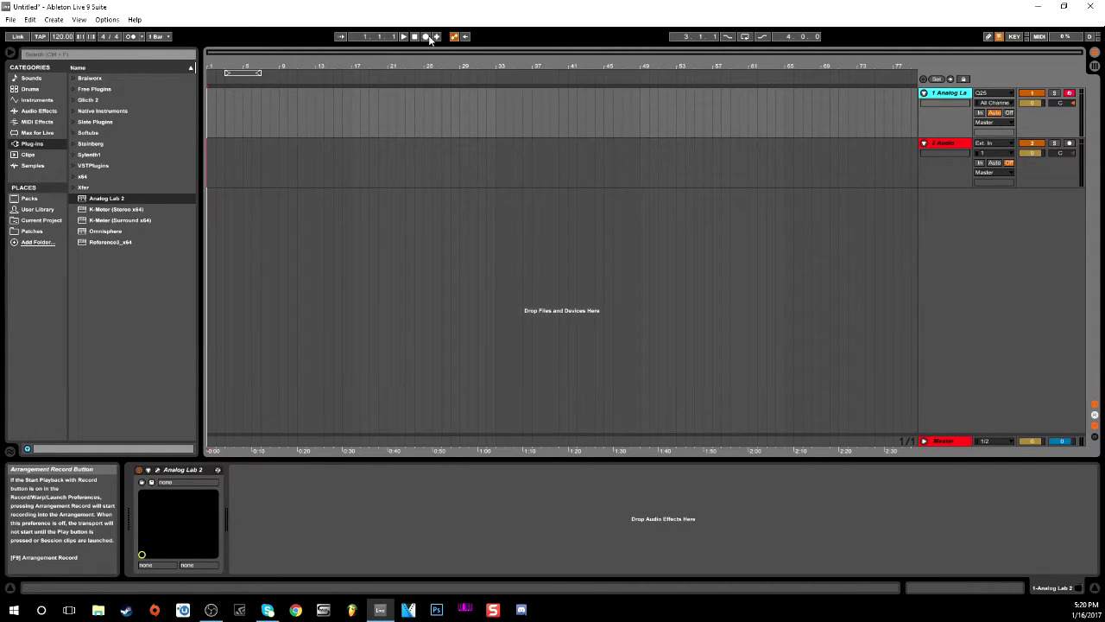
Filter the Analog Lab 2 presets by Pad and Bright, load 30's Coil and close the plug-in window
left_click(157, 470)
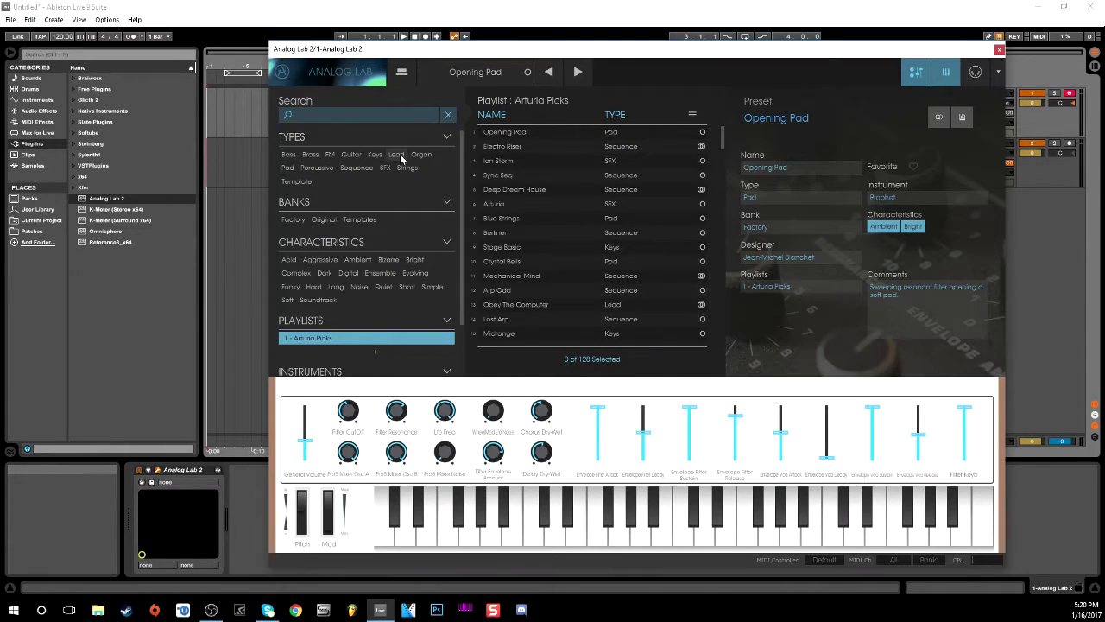
left_click(288, 168)
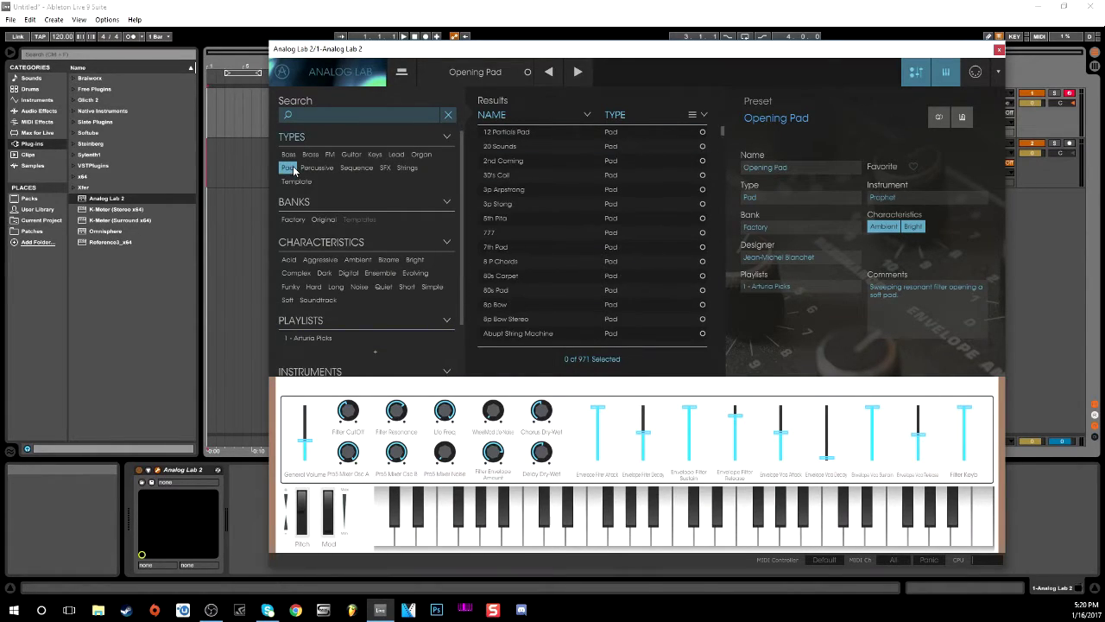
left_click(415, 259)
left_click(498, 149)
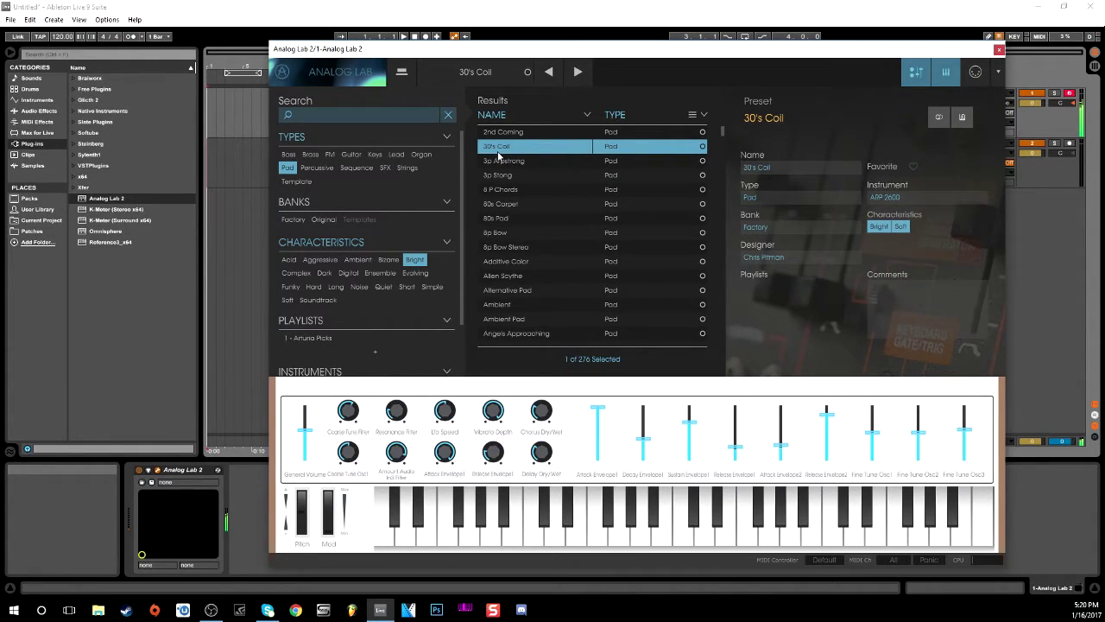
left_click(999, 49)
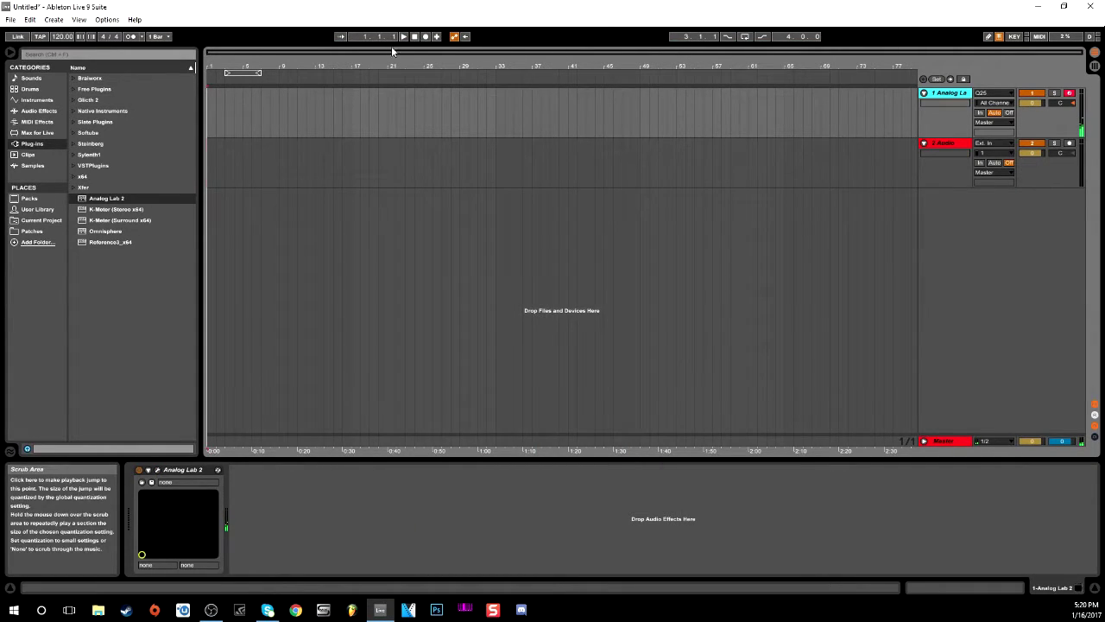
Record a four-bar chord clip on the Analog Lab 2 track from the start of the arrangement
left_click(426, 37)
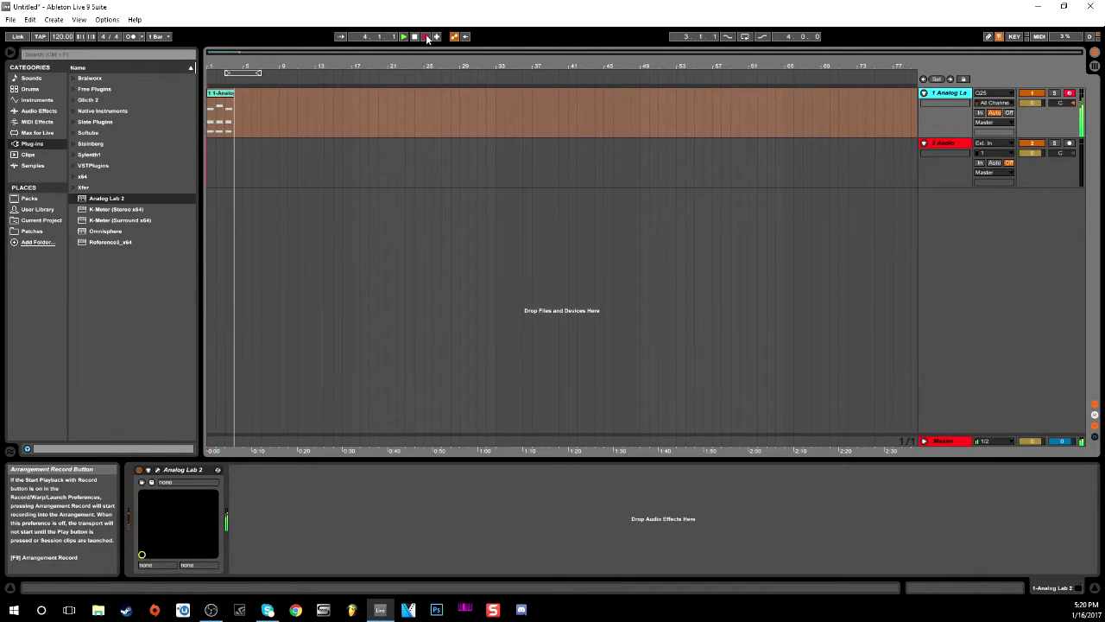
left_click(428, 38)
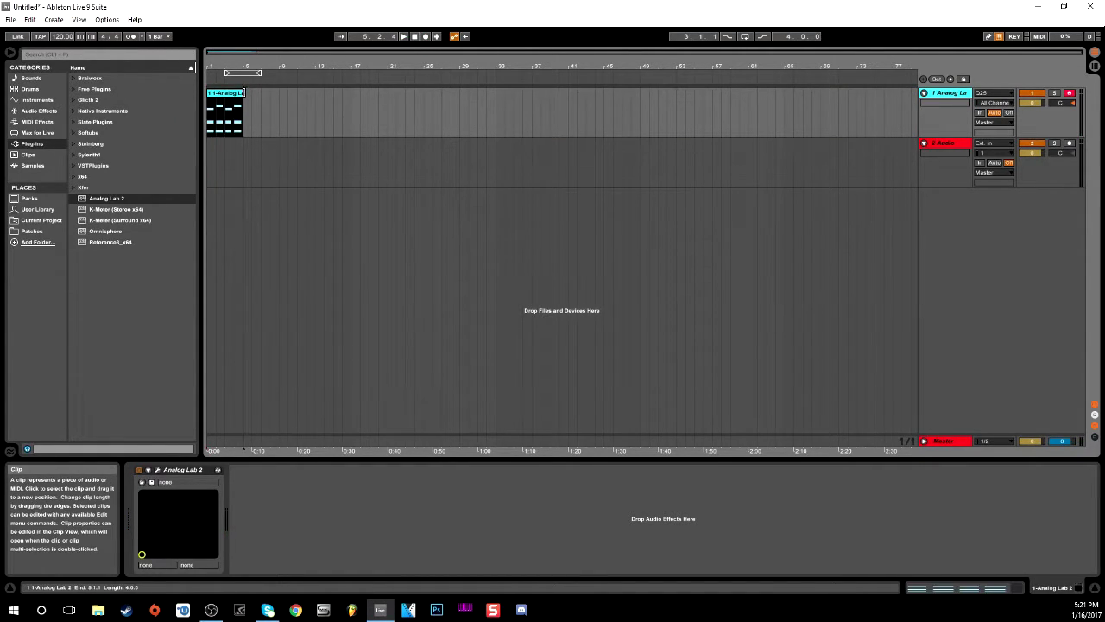
Loop the first four bars over the recorded clip and play it back briefly
mouse_move(226, 73)
left_mouse_down()
mouse_move(209, 72)
mouse_move(259, 72)
mouse_move(243, 73)
left_mouse_up()
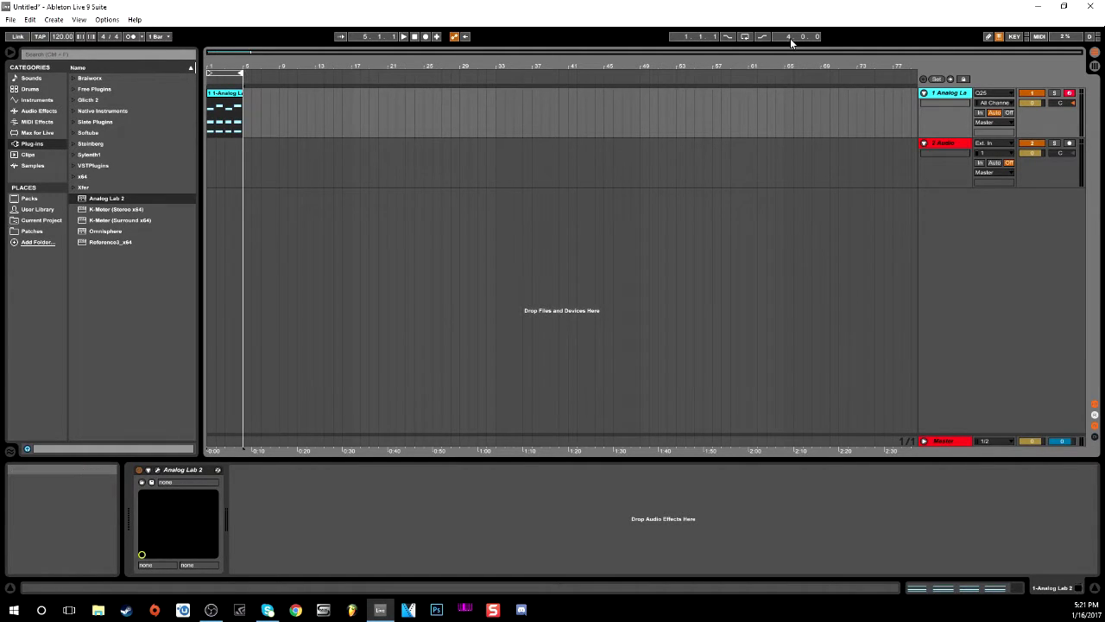
left_click(745, 37)
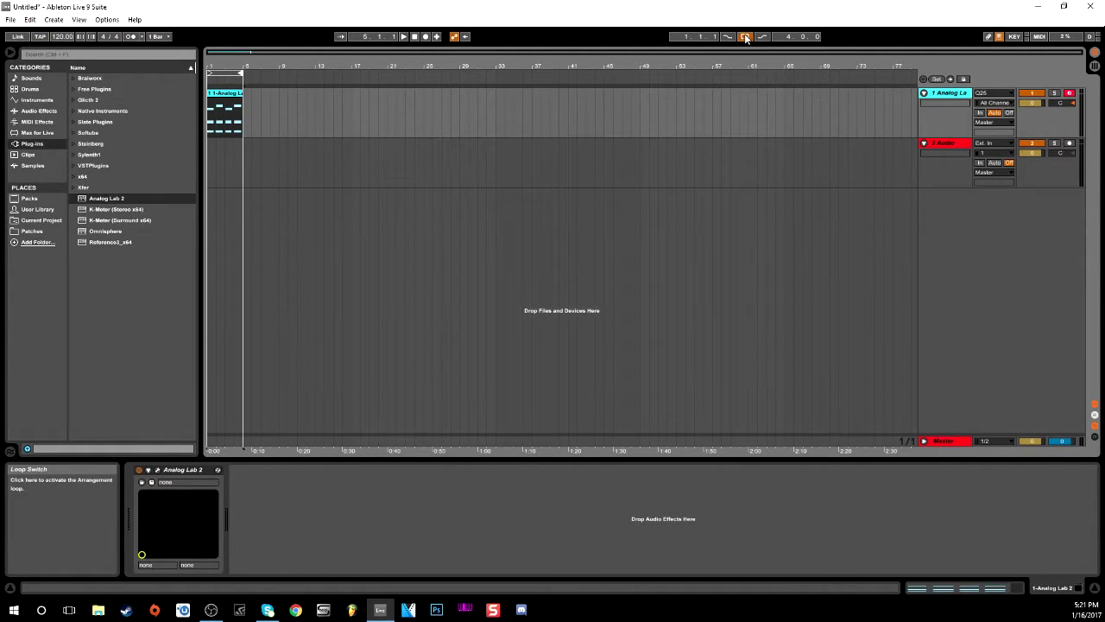
left_click(404, 37)
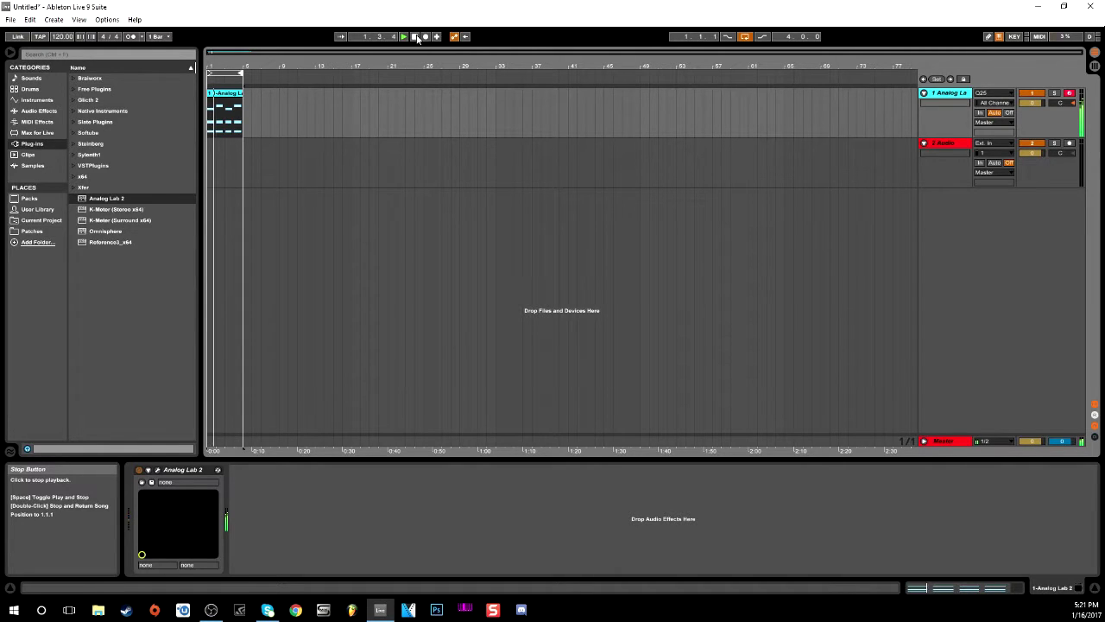
left_click(415, 36)
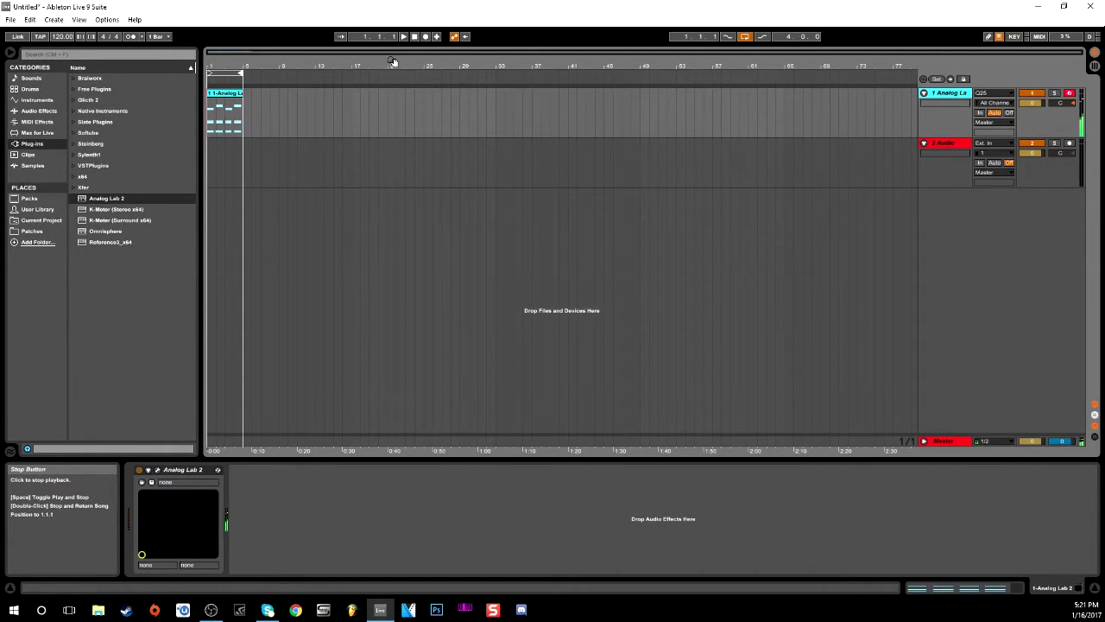
Open the recorded chord clip in the MIDI note editor, enlarge the editor and look over its notes
left_click(221, 118)
left_click(235, 92)
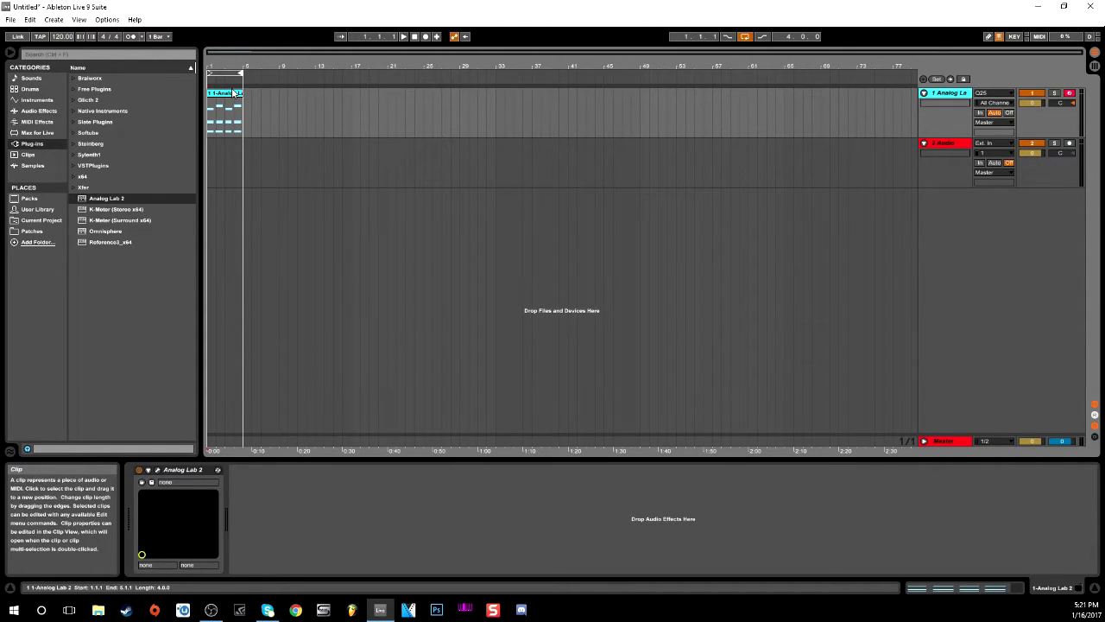
double_click(233, 95)
left_click_drag(373, 455, 373, 286)
scroll(458, 423, "up", 3)
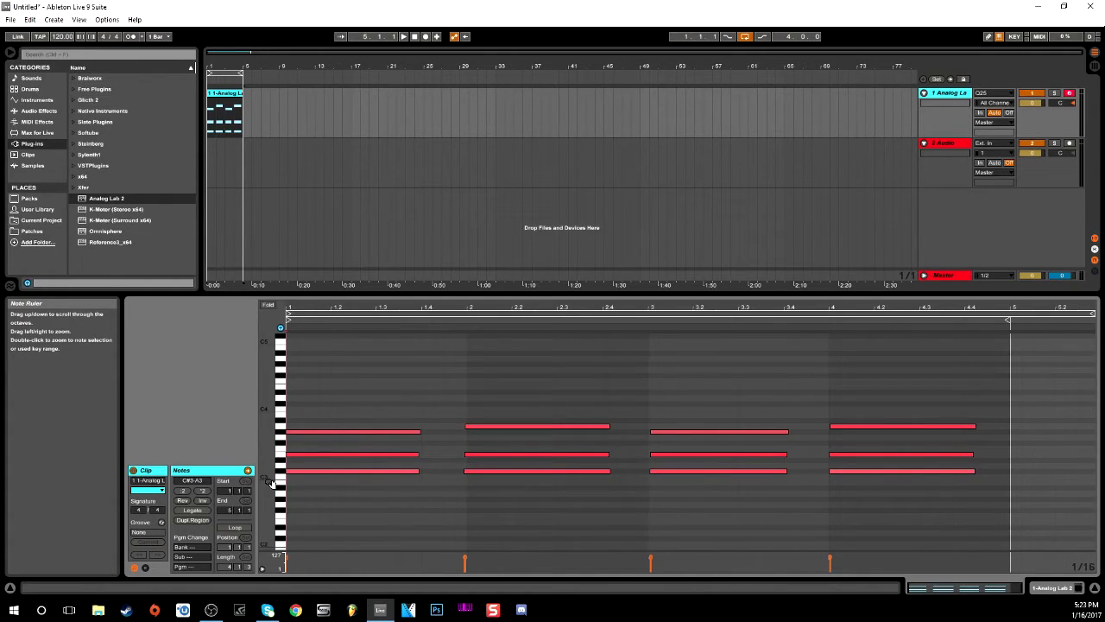
scroll(320, 399, "down", 1)
scroll(312, 403, "up", 1)
scroll(311, 399, "up", 1)
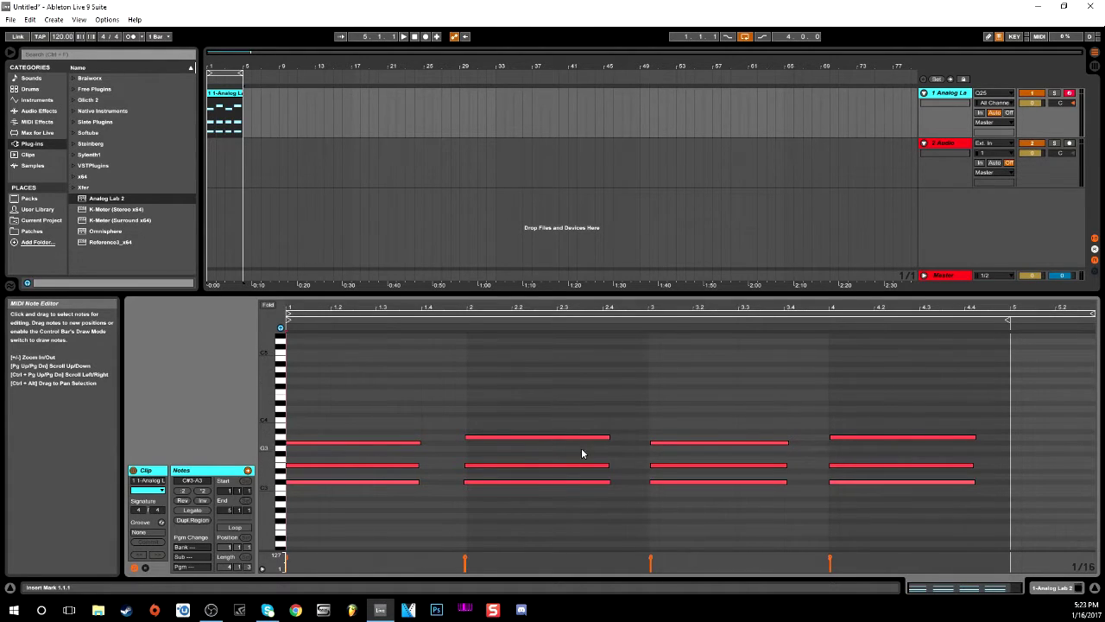
scroll(406, 367, "down", 3)
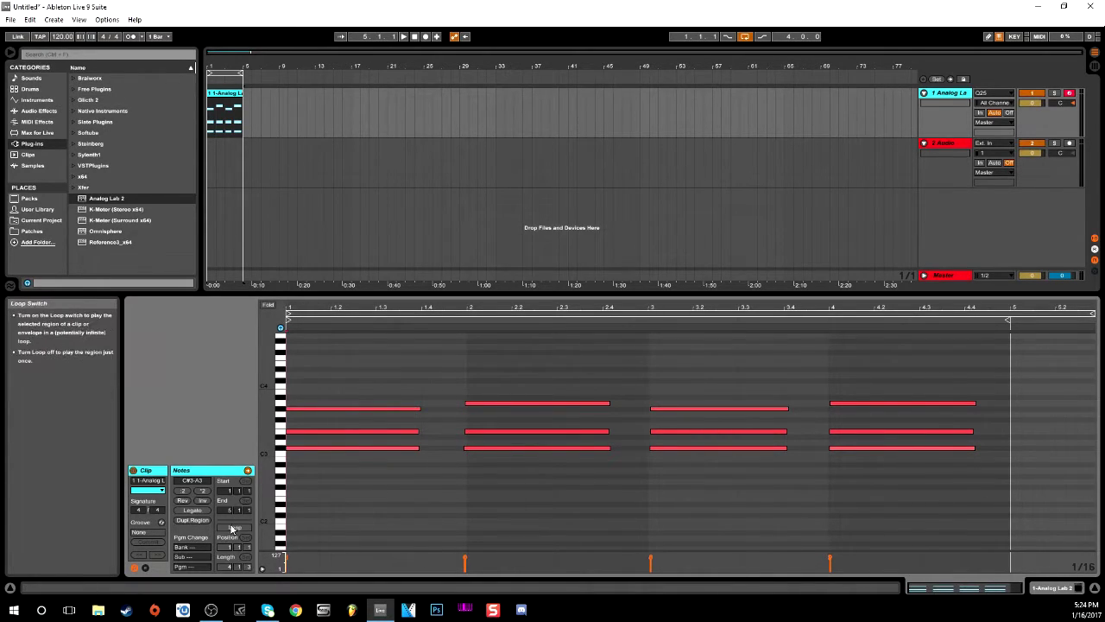
Turn on the chord clip's loop, try extending its end to bar 12, and bring it back to four bars
mouse_move(243, 93)
left_mouse_down()
mouse_move(353, 93)
mouse_move(238, 101)
left_mouse_up()
key("ctrl+l")
left_click(240, 93)
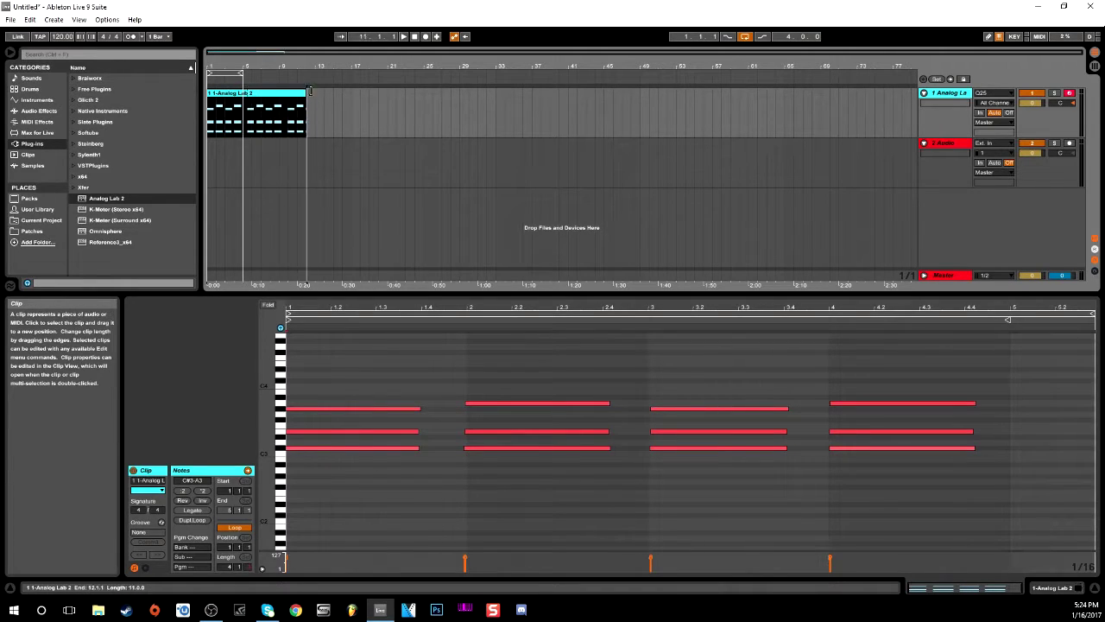
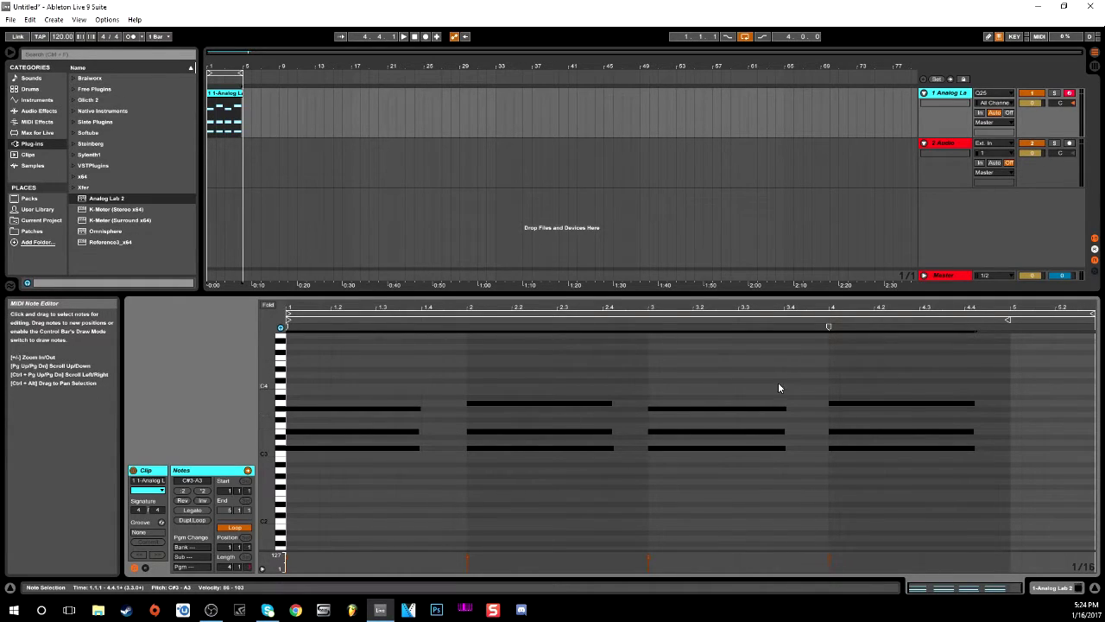
Look at the note editor's grid options, dismiss them and enlarge the velocity lane below the notes
right_click(1090, 570)
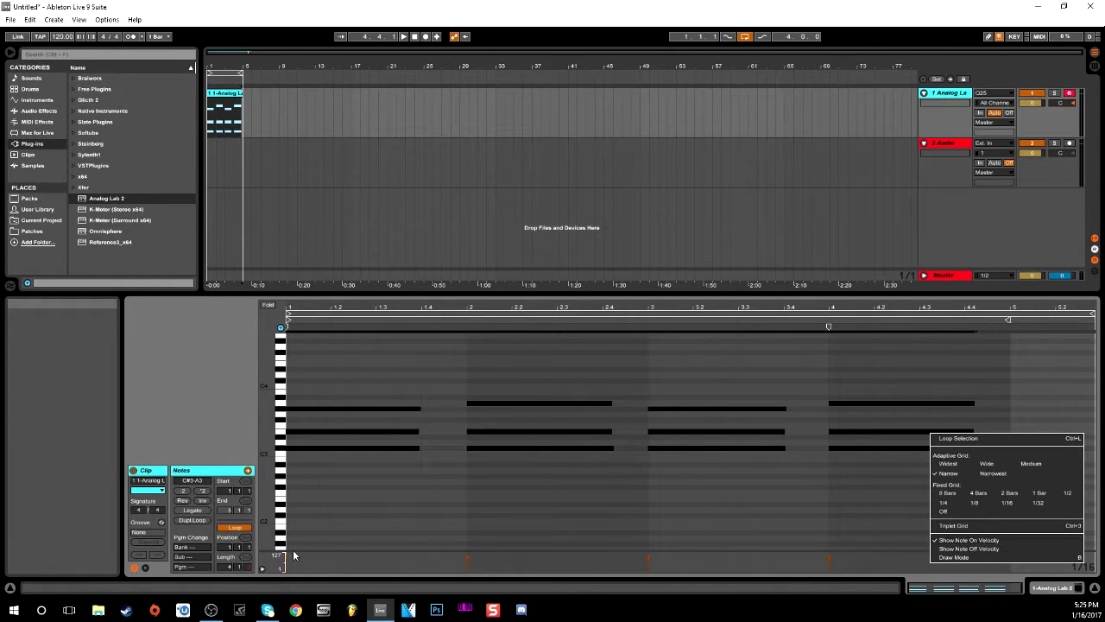
left_click(342, 550)
left_click_drag(340, 550, 340, 489)
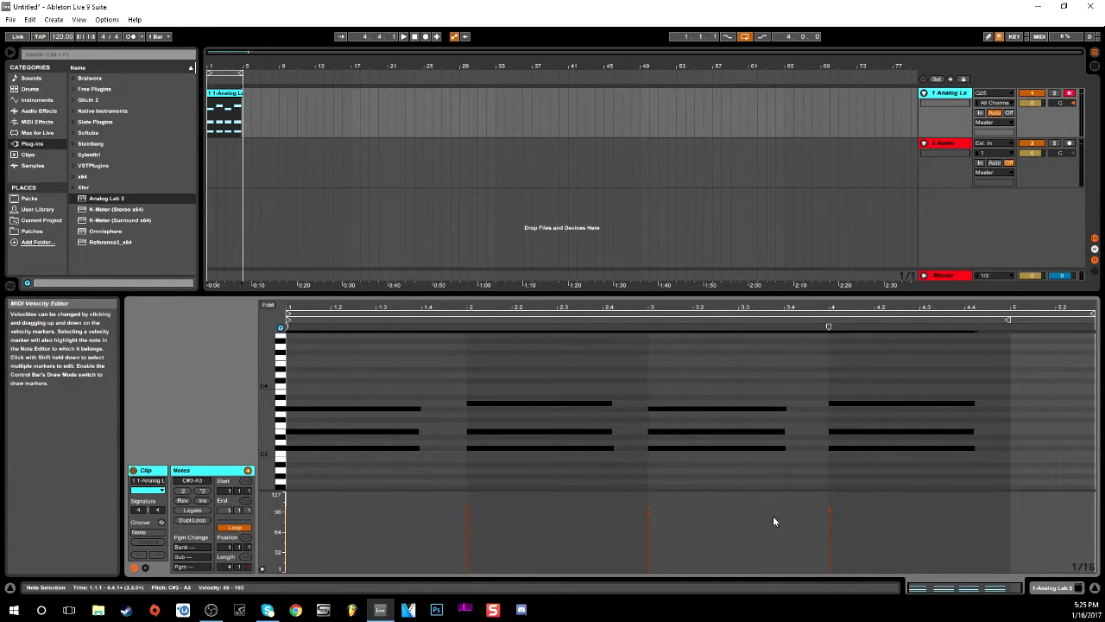
left_click_drag(669, 489, 669, 499)
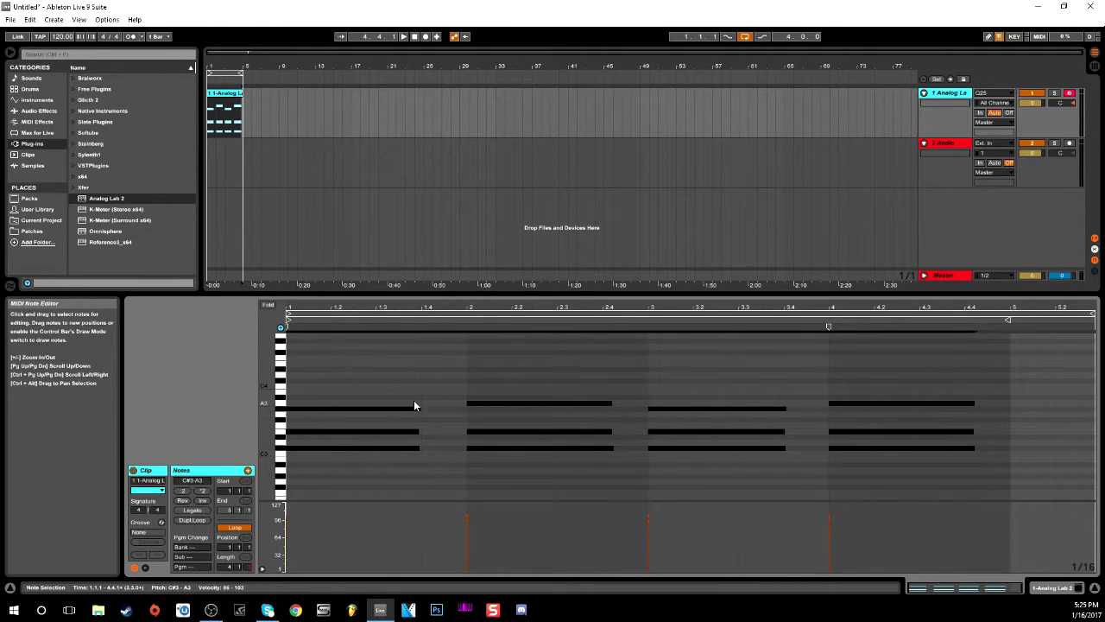
Fold the note editor to only the used pitches and reduce the height of the clip view
key("f")
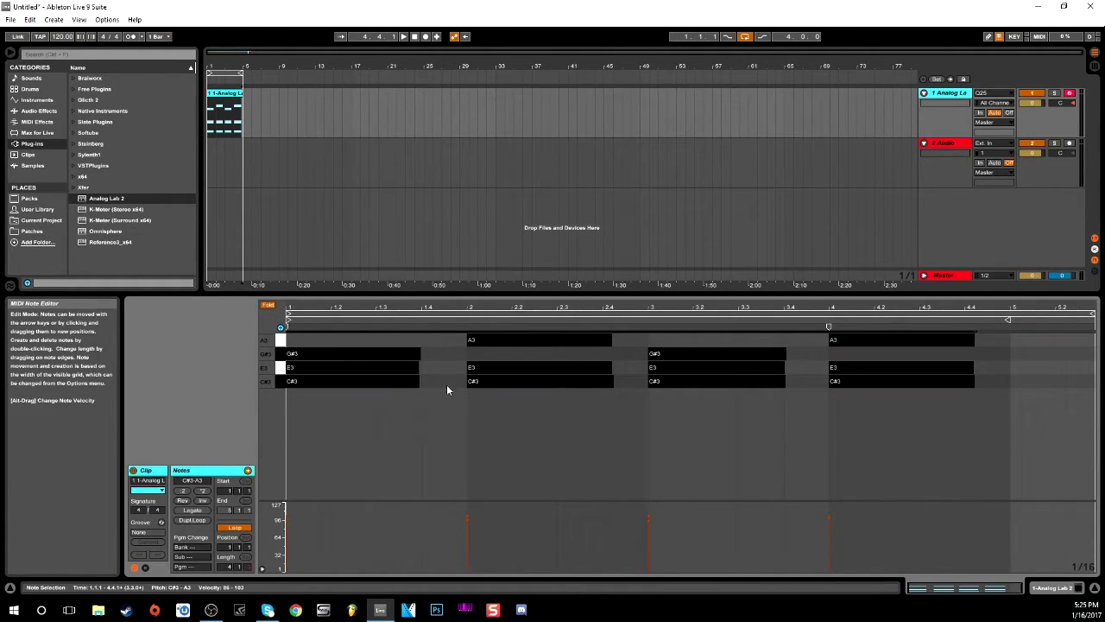
key("ctrl+a")
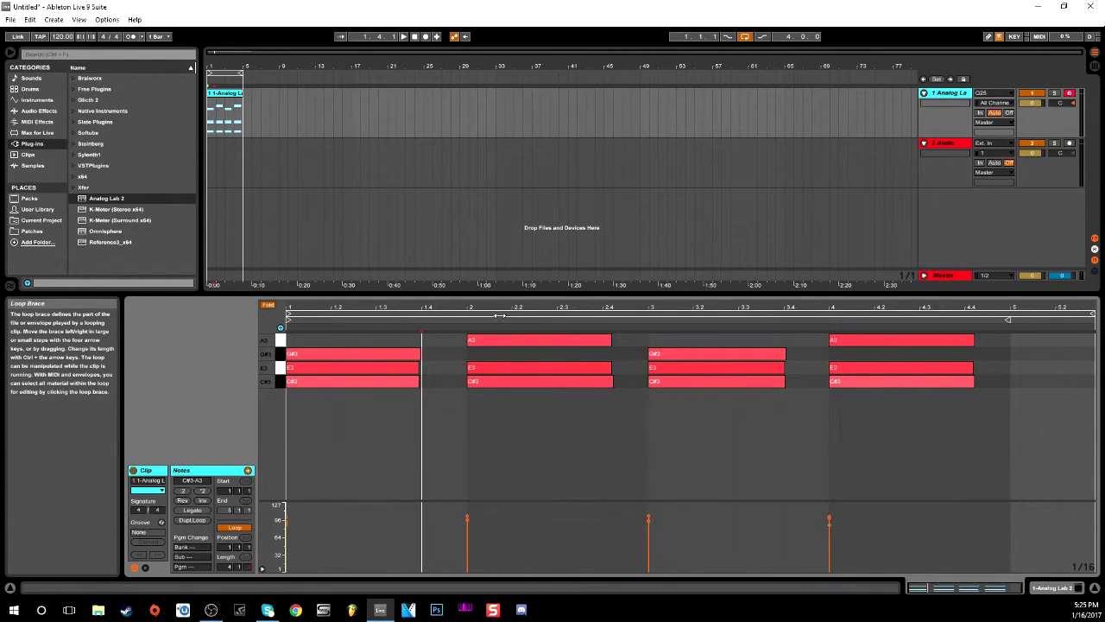
left_click_drag(660, 293, 660, 438)
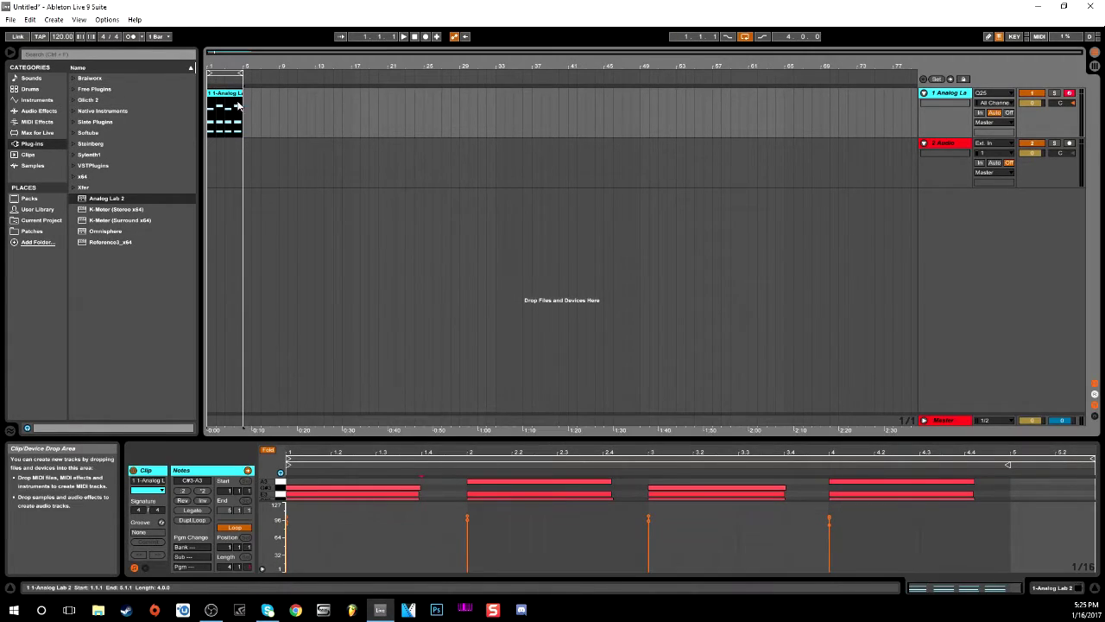
Switch back and forth between the clip's note view and the track's device view, ending on the devices
left_click(1075, 588)
left_click(1003, 589)
left_click(1001, 591)
left_click(1002, 591)
left_click(1046, 591)
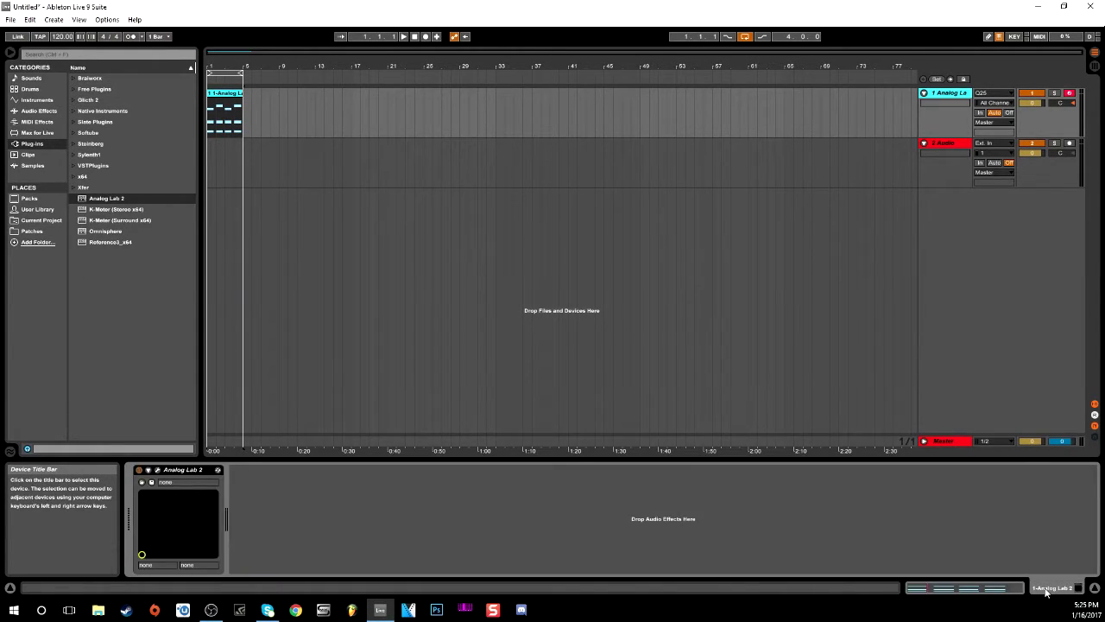
left_click(1000, 590)
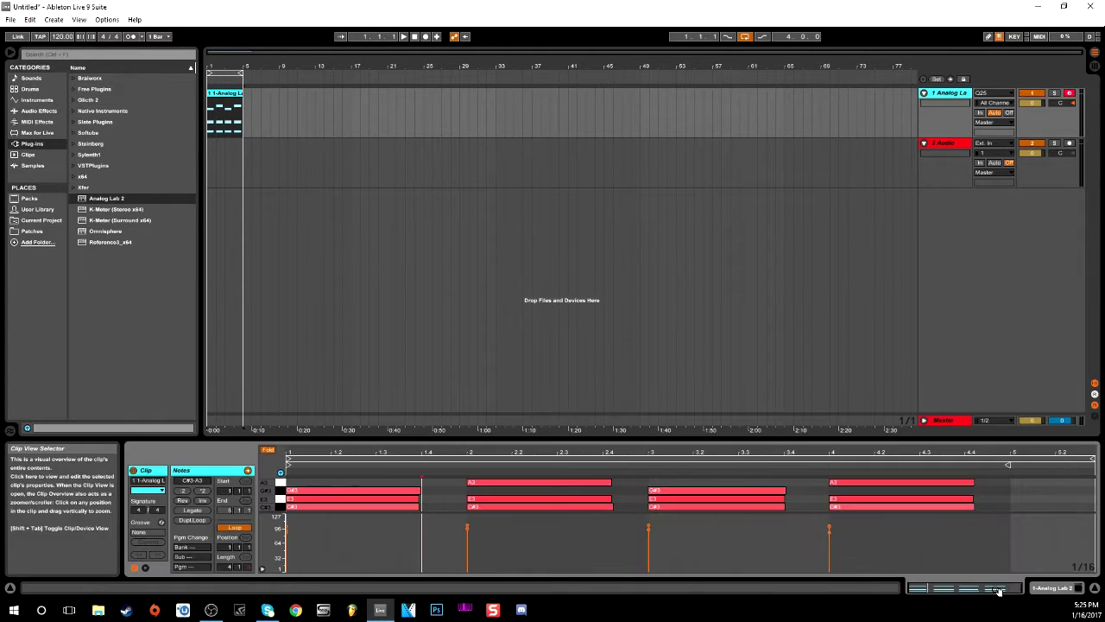
left_click(1000, 591)
left_click(1000, 591)
left_click(1001, 591)
left_click(1010, 593)
left_click(1009, 592)
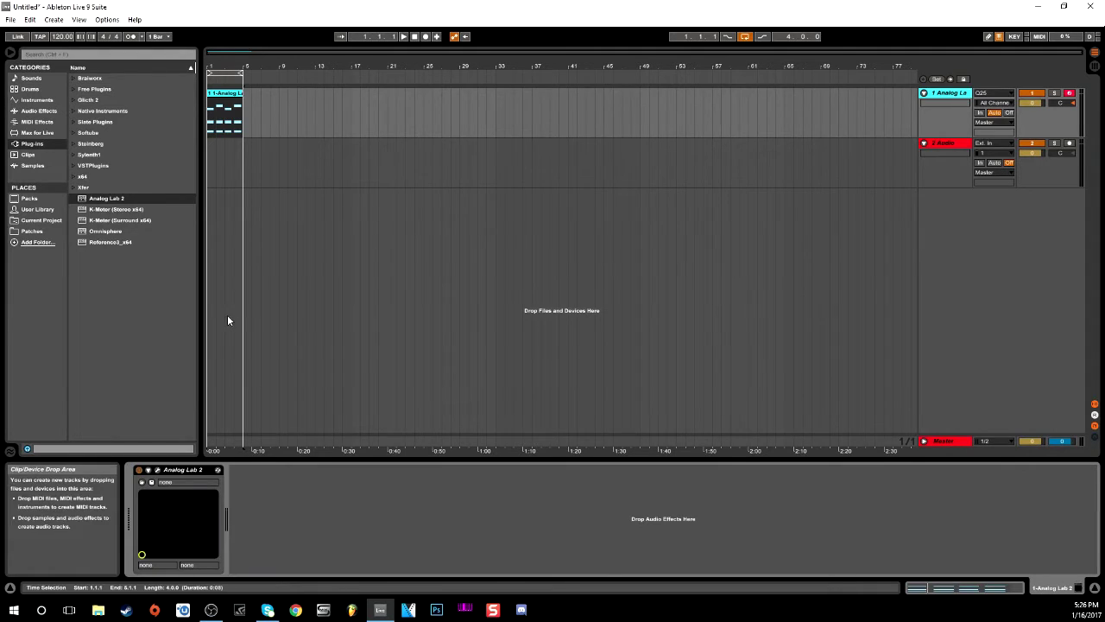
Add the Arpeggiator MIDI effect preset Bach 16th before Analog Lab 2 and play the loop briefly
left_click(37, 123)
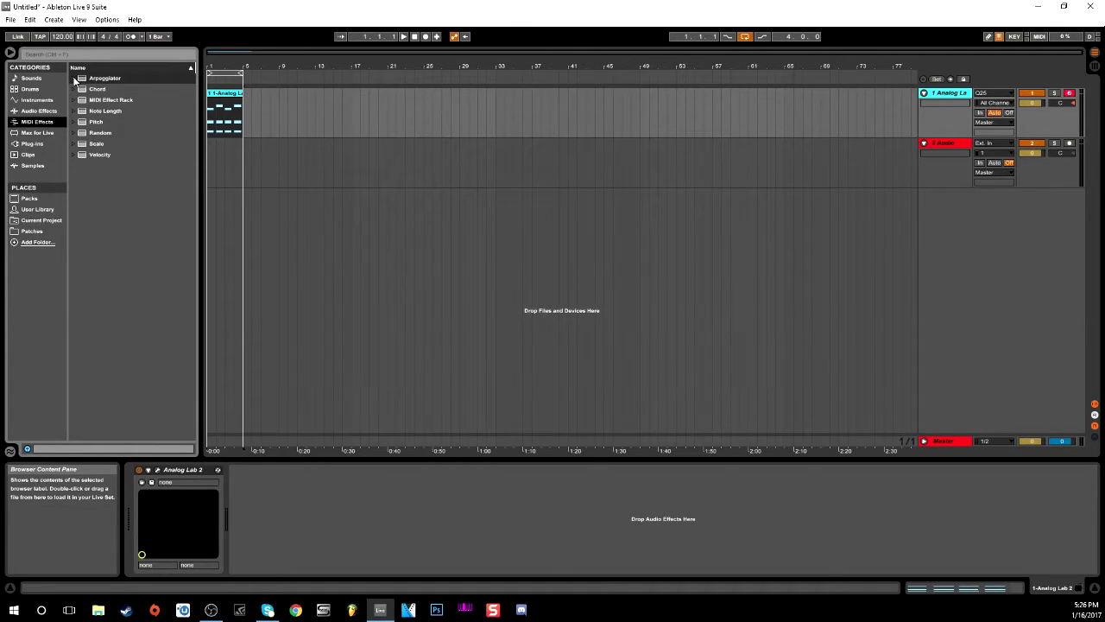
left_click(74, 79)
left_click_drag(113, 89, 184, 512)
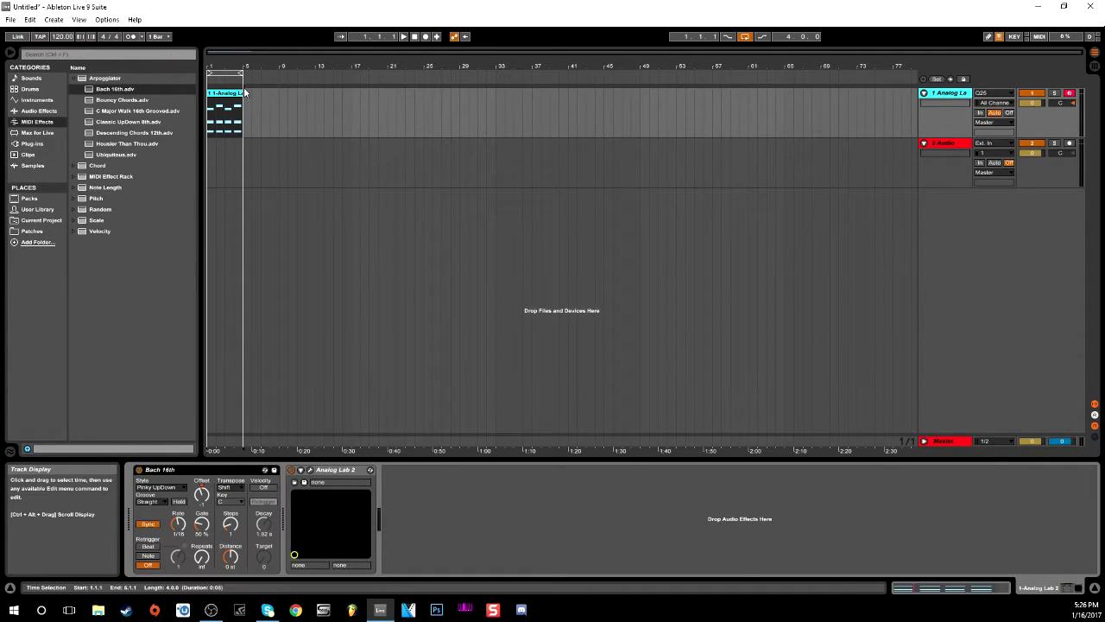
left_click(403, 37)
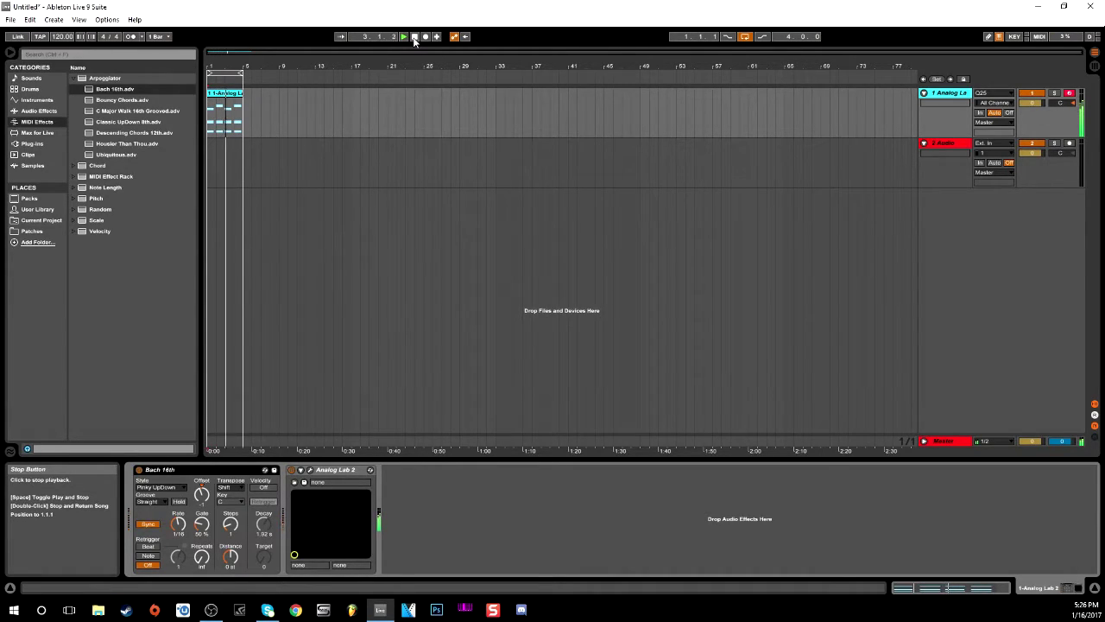
double_click(414, 38)
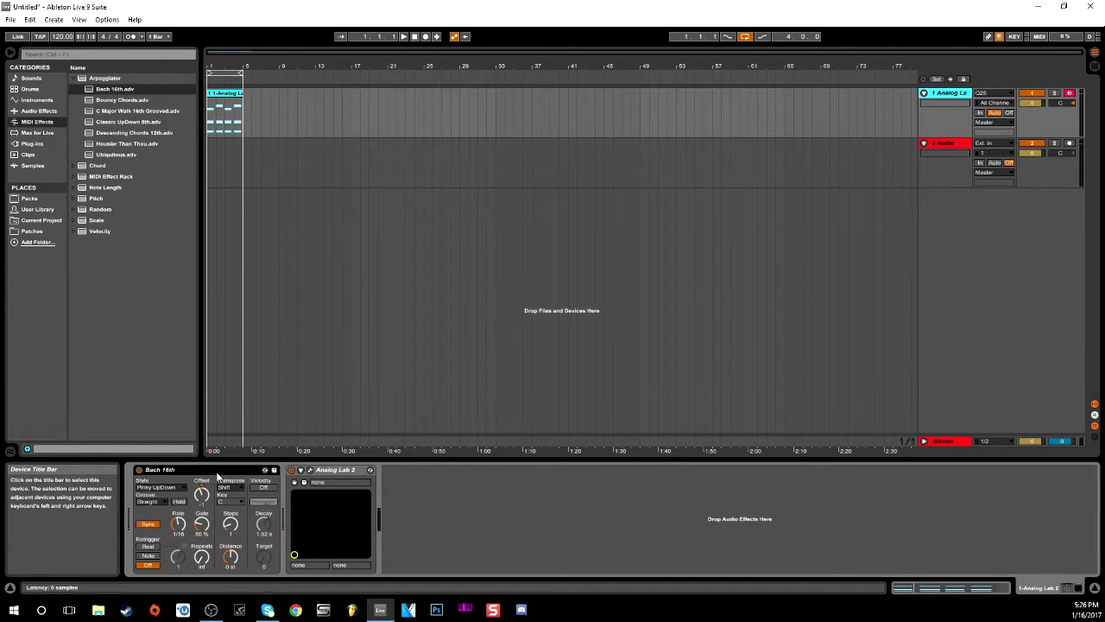
Delete the Bach 16th arpeggiator from the track and collapse the Arpeggiator preset list
left_click(218, 474)
key("Delete")
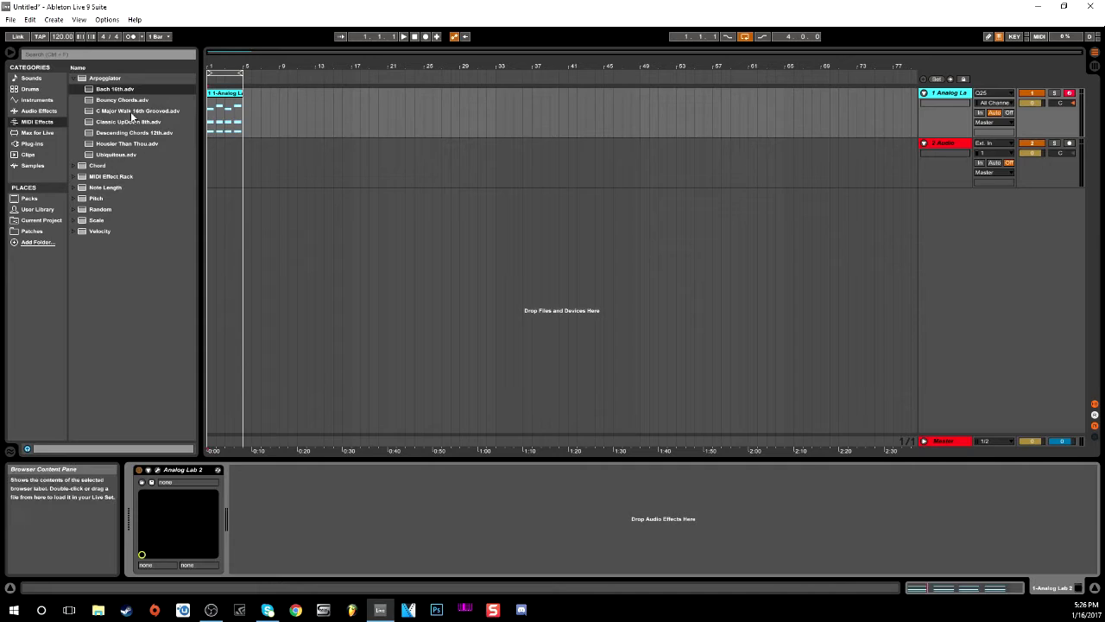
left_click(82, 80)
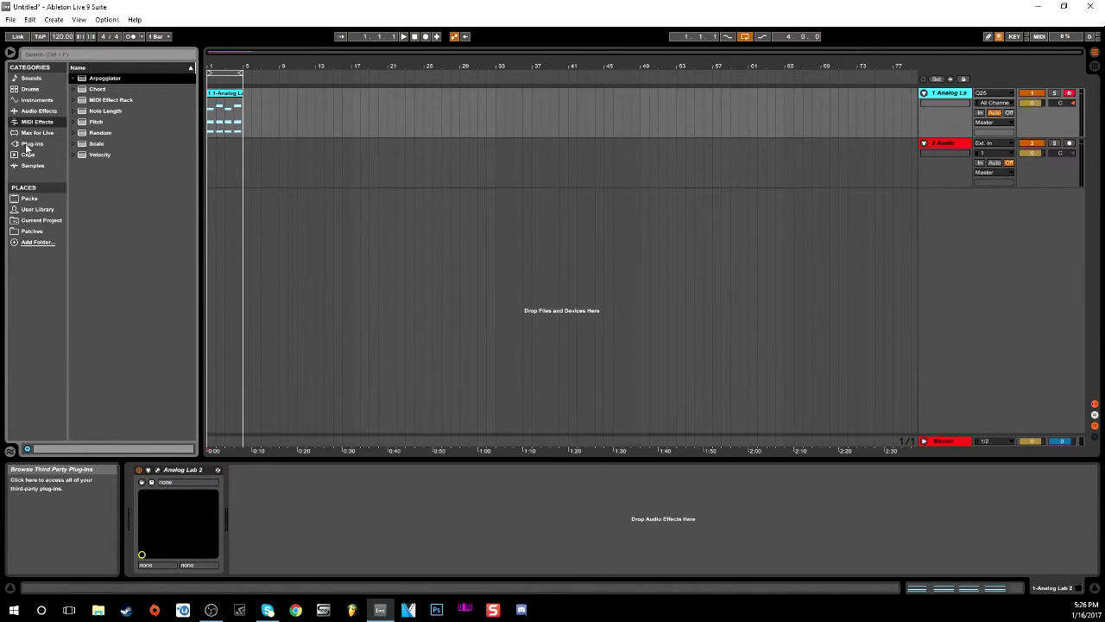
Add the Reverb and Vinyl Distortion audio effects after Analog Lab 2, and select Vocoder among the effects
left_click(36, 110)
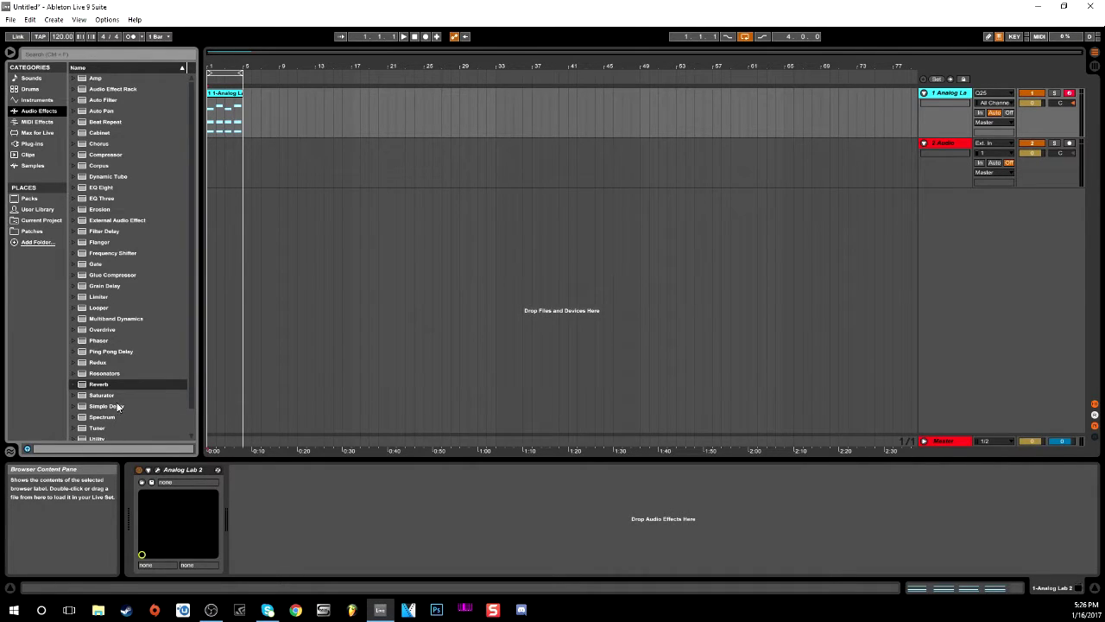
scroll(116, 397, "down", 2)
left_click_drag(97, 354, 303, 498)
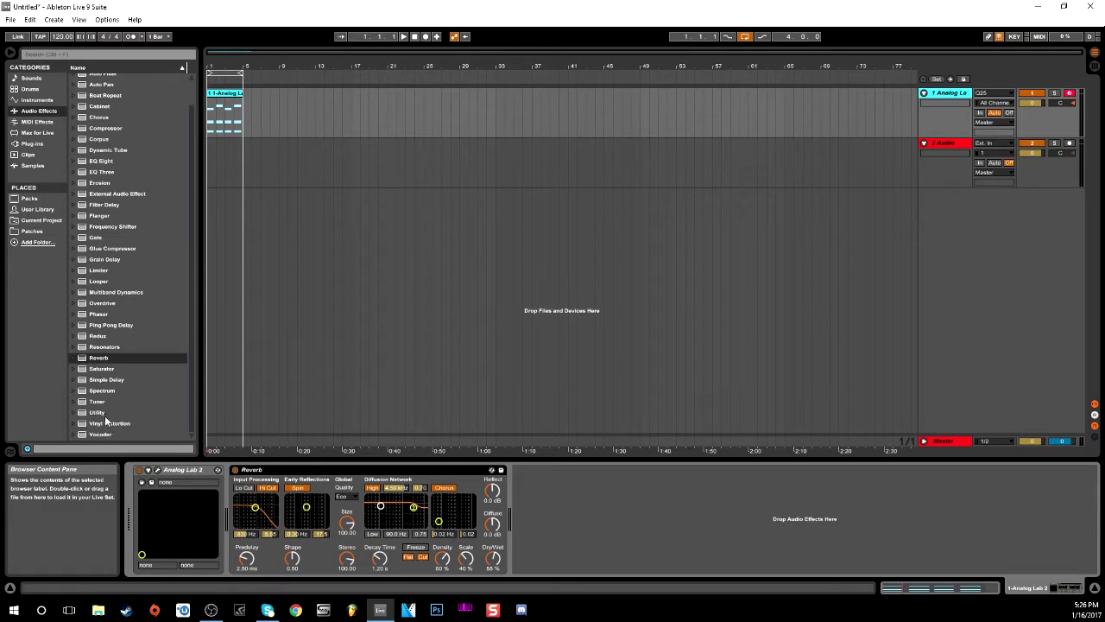
left_click_drag(112, 422, 546, 477)
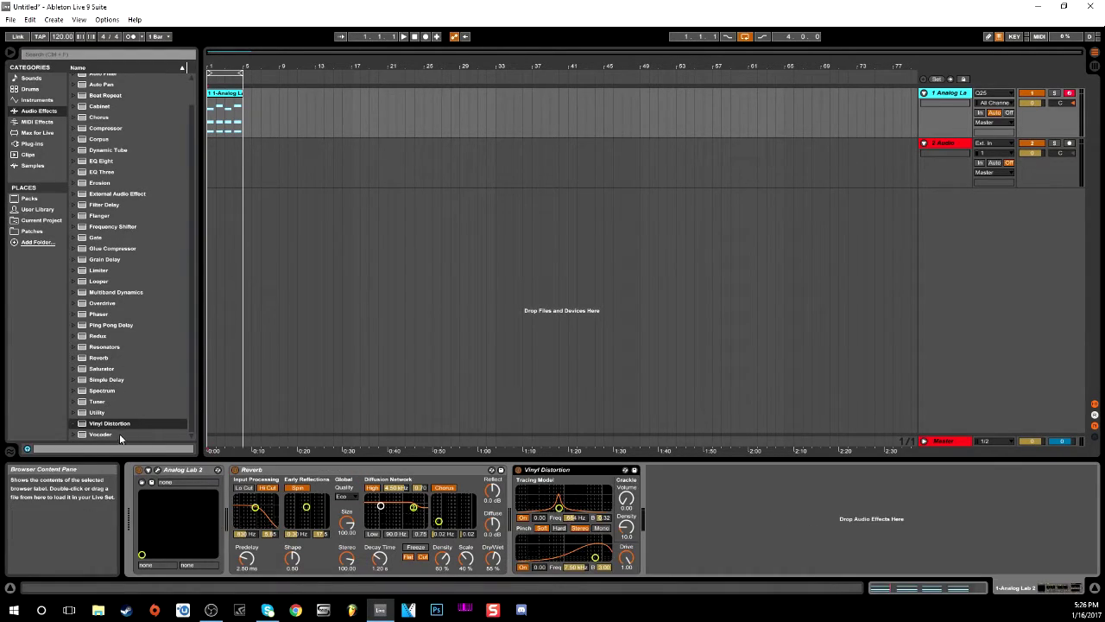
left_click_drag(119, 437, 663, 458)
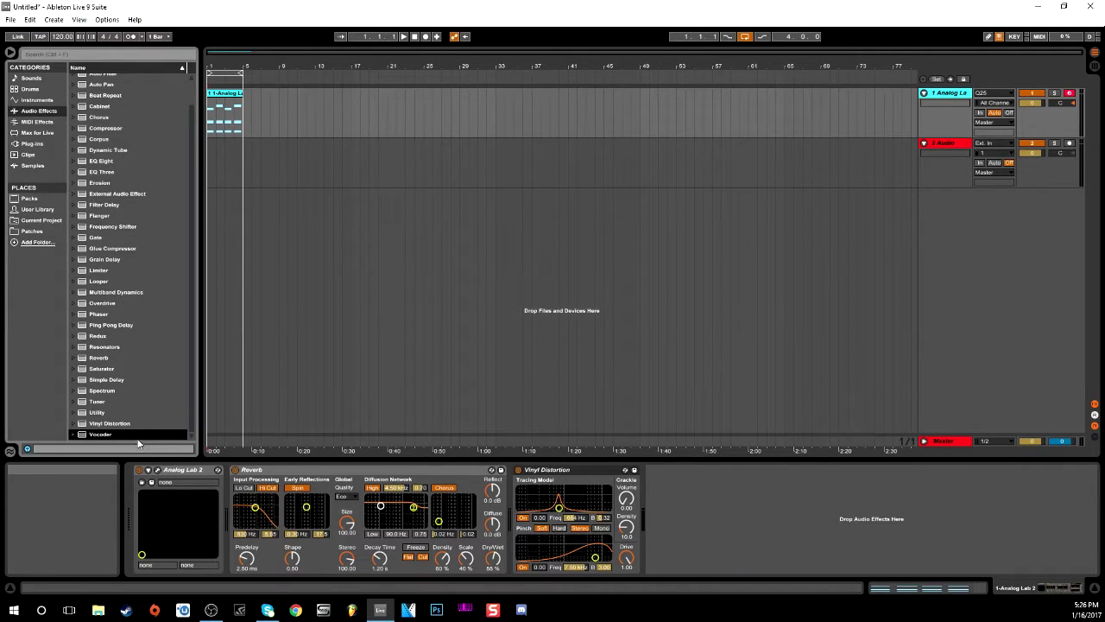
Play the loop while lowering the frequency of Vinyl Distortion's Pinch band, and return to the start
left_click(403, 36)
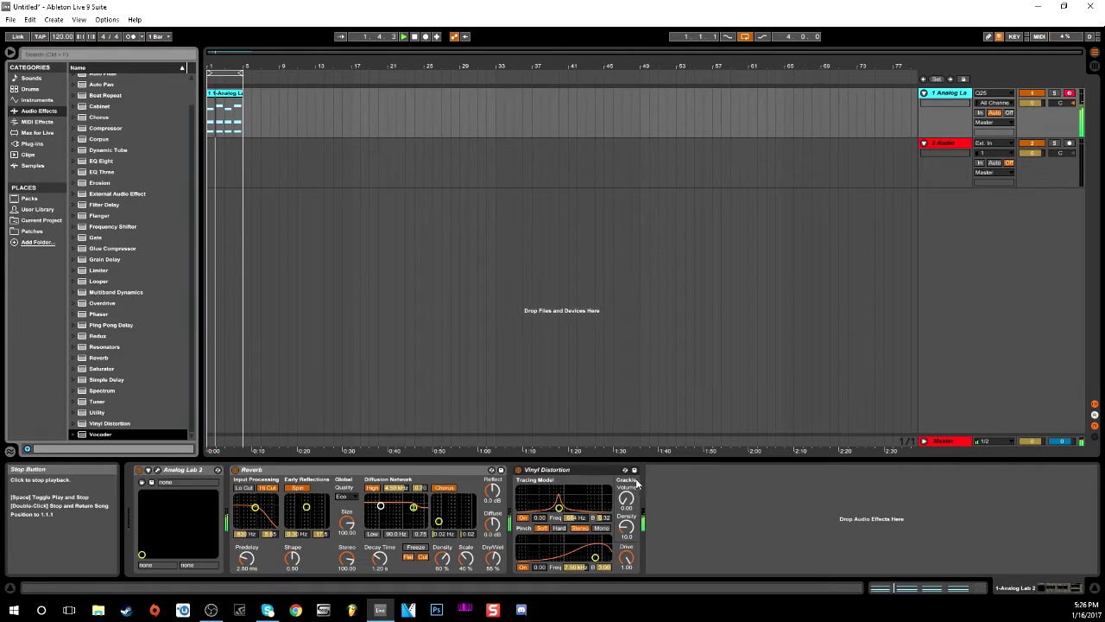
mouse_move(595, 557)
left_mouse_down()
mouse_move(568, 551)
mouse_move(588, 557)
left_mouse_up()
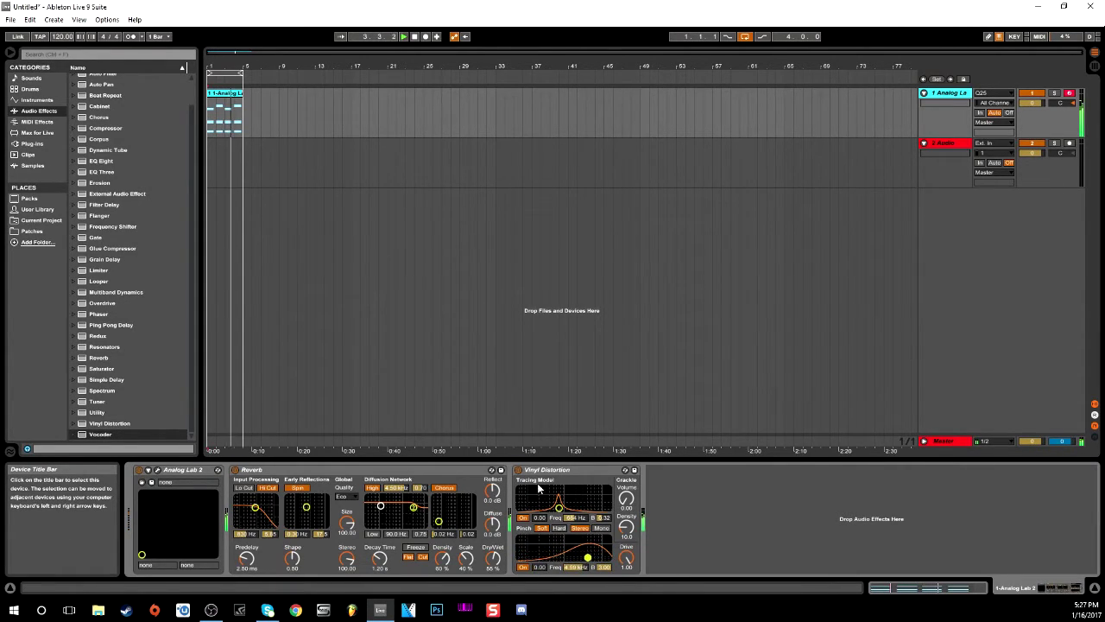
double_click(414, 39)
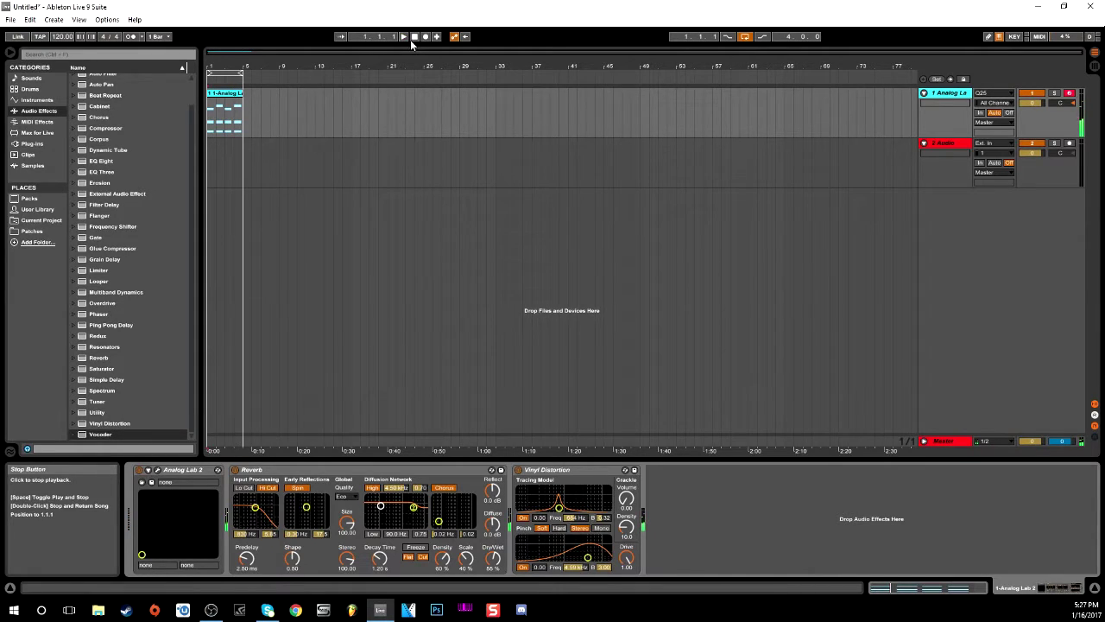
Delete Vinyl Distortion and Reverb from the track's device chain
left_click(563, 470)
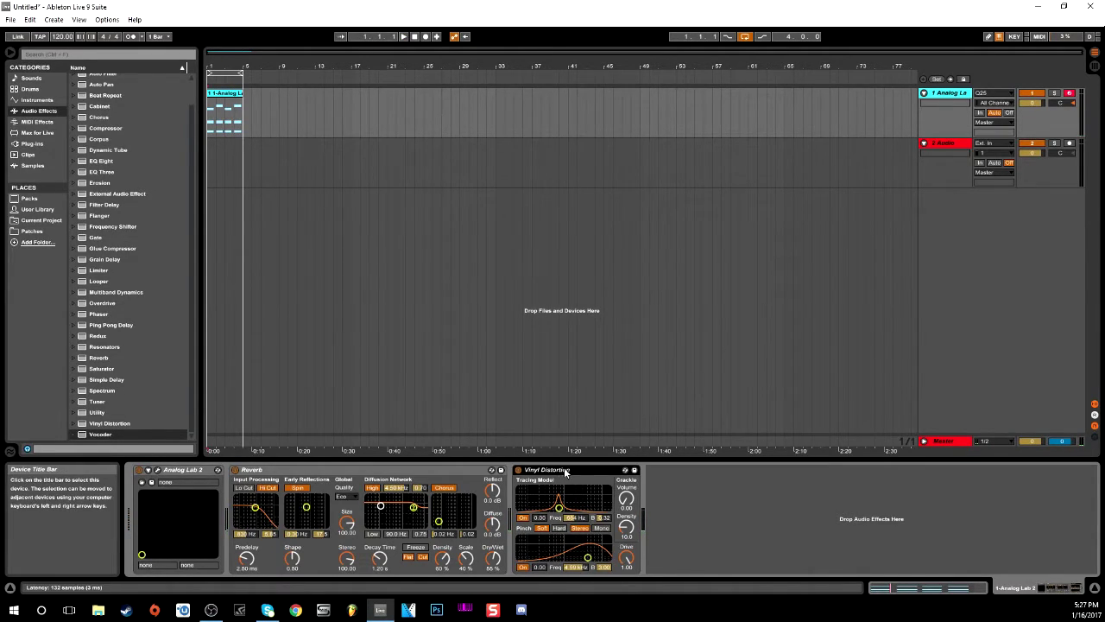
key("Delete")
key("Delete")
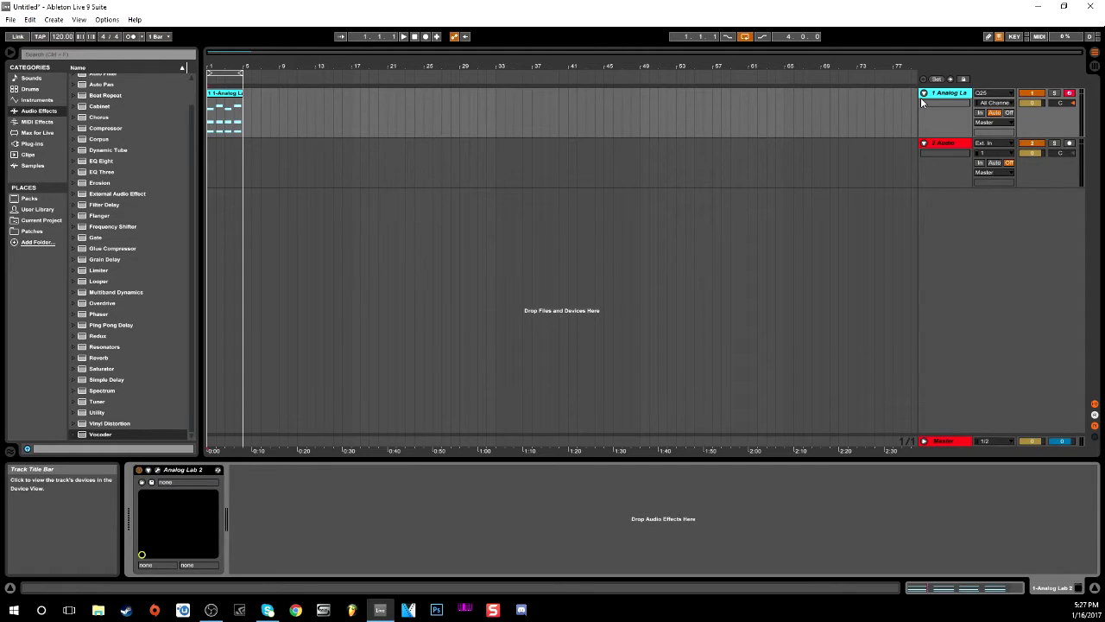
Delete the Analog Lab 2 instrument and the recorded chord clip from the MIDI track
left_click(183, 471)
key("Delete")
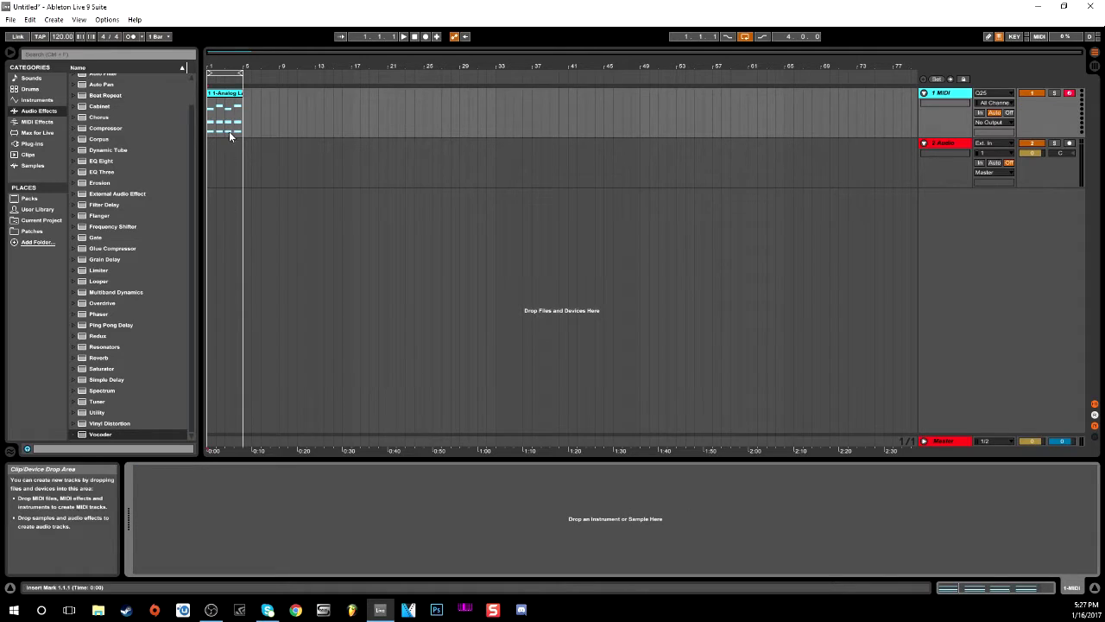
left_click(231, 89)
key("Delete")
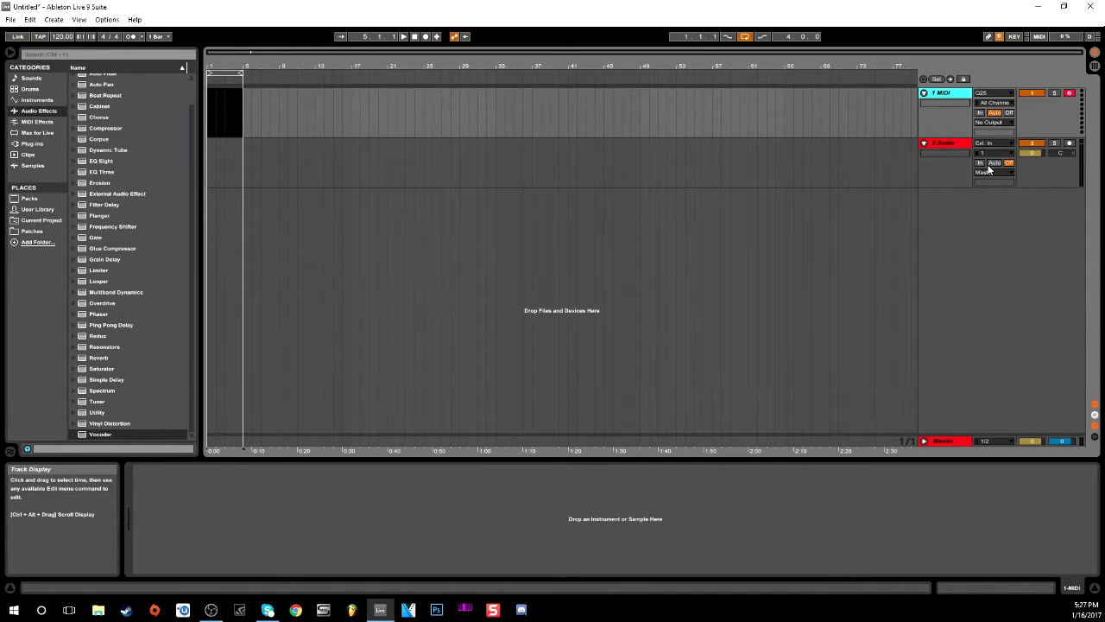
Select the audio track and choose channel 1 as its external input
left_click(956, 174)
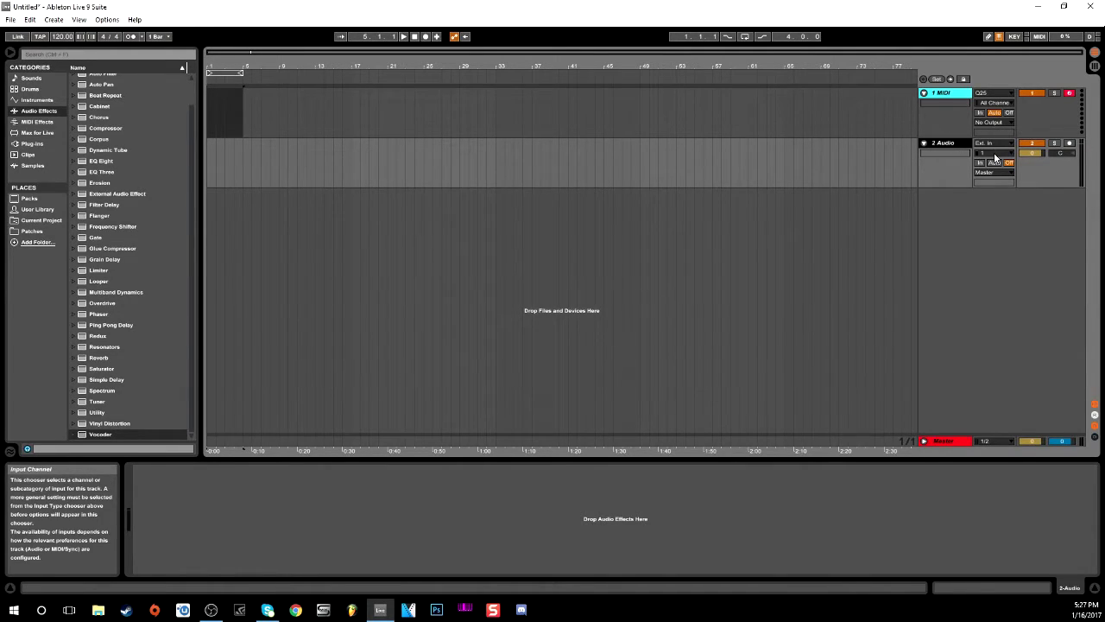
left_click(995, 154)
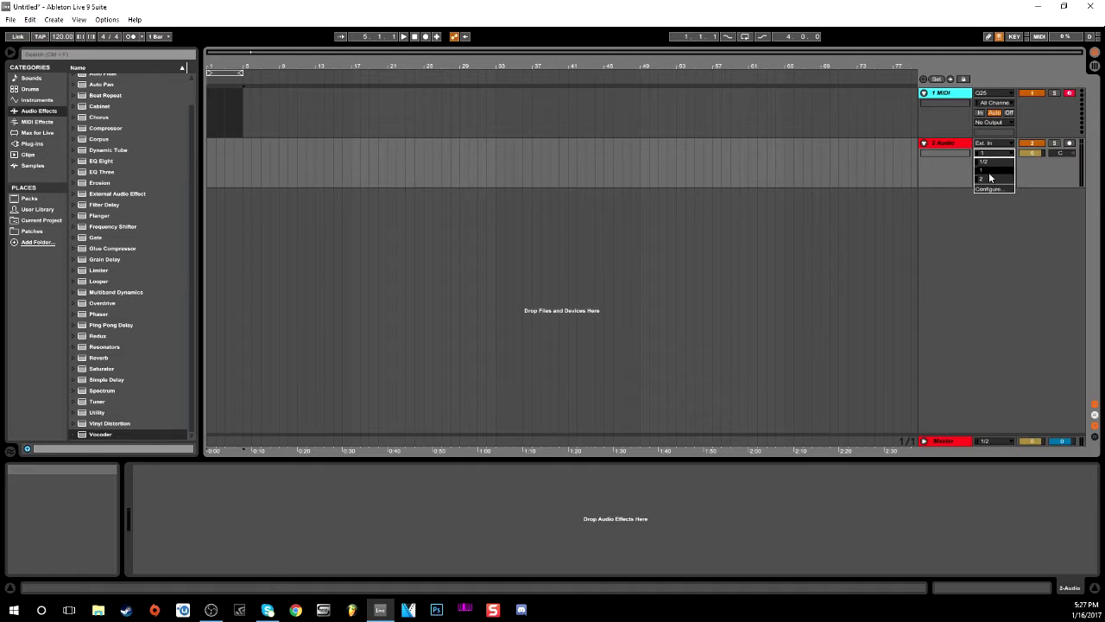
left_click(990, 171)
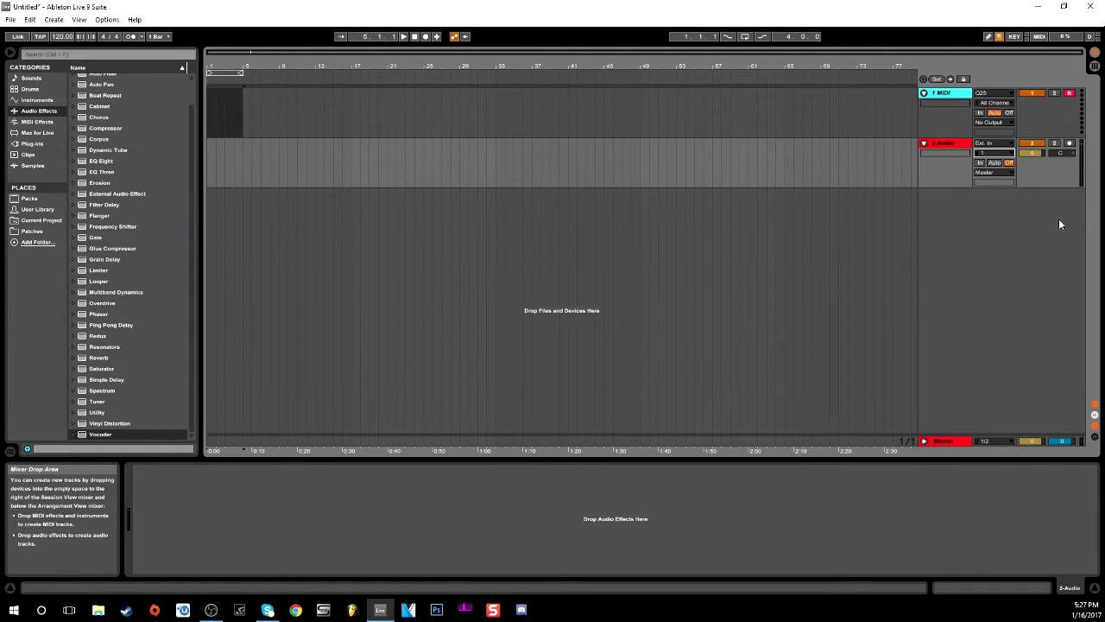
Open the input channel configuration for the audio track and view the ASIO Link hardware setup
left_click(1003, 155)
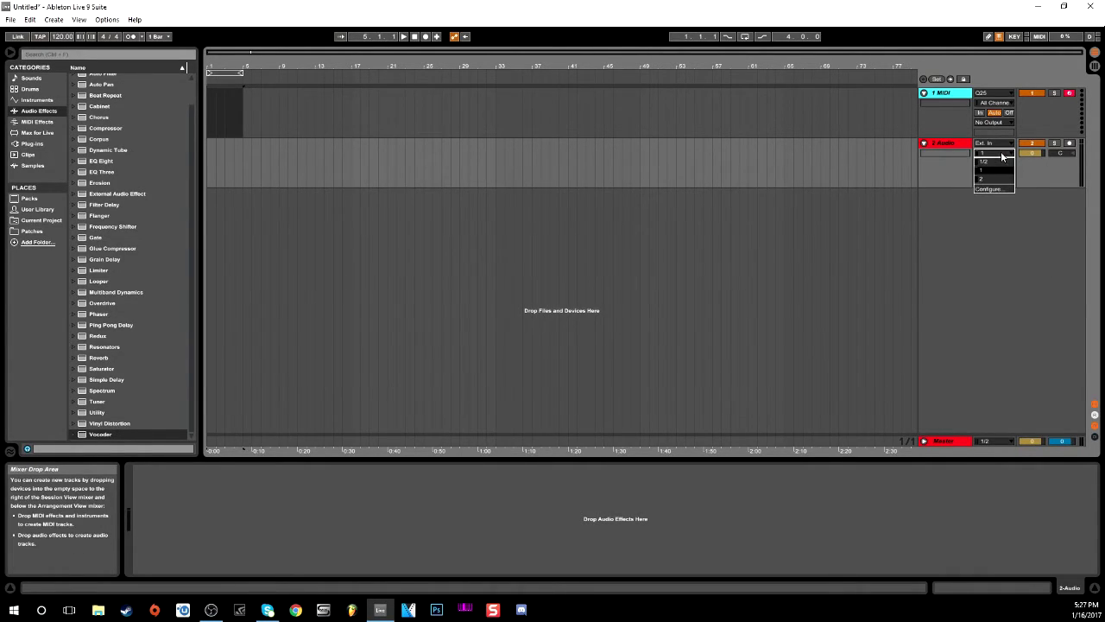
left_click(991, 189)
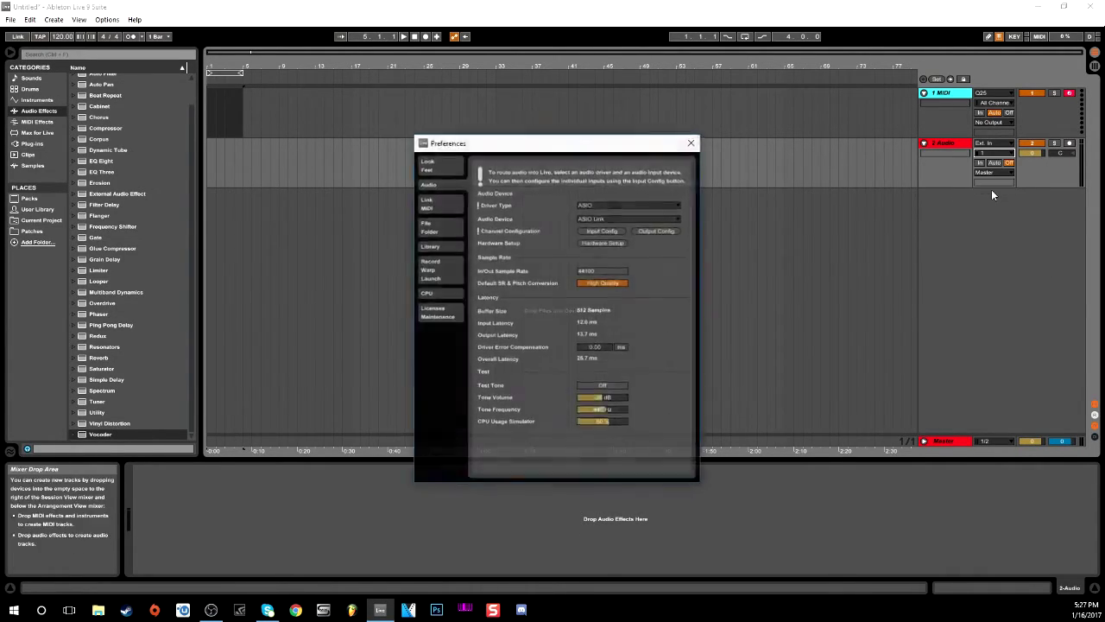
left_click(603, 243)
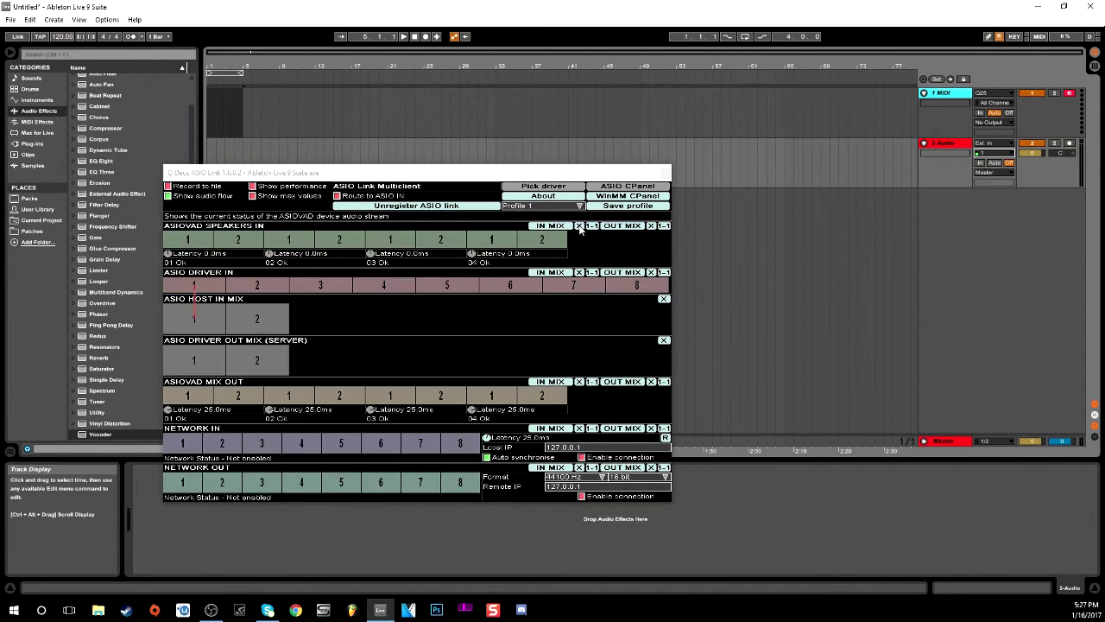
left_click(665, 175)
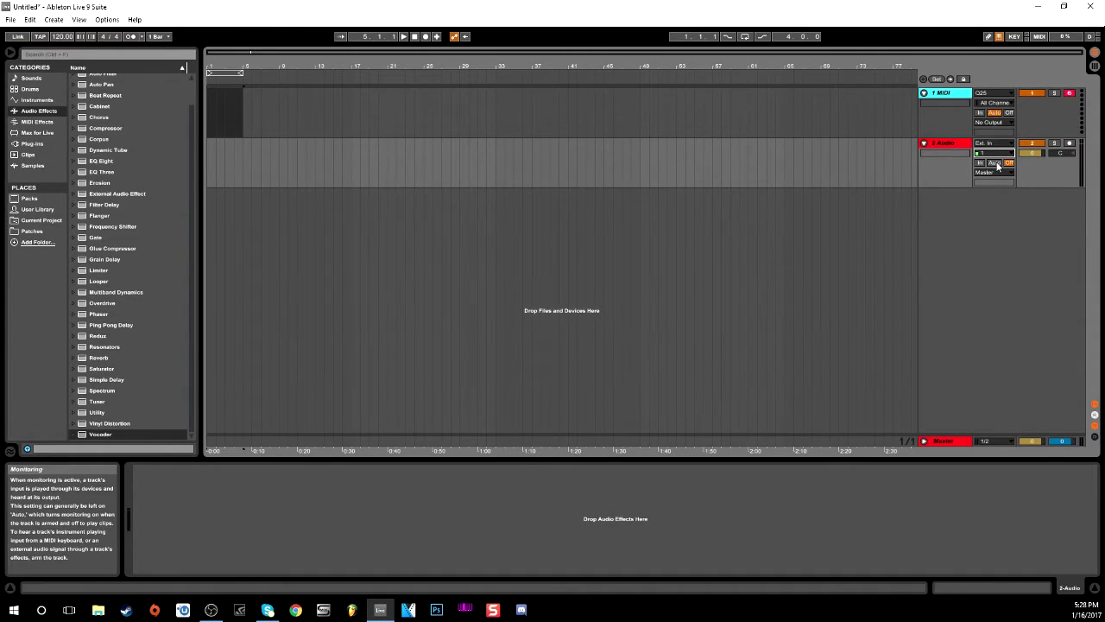
Switch the audio track's monitoring to In, and set it back to Off
left_click(996, 164)
left_click(981, 163)
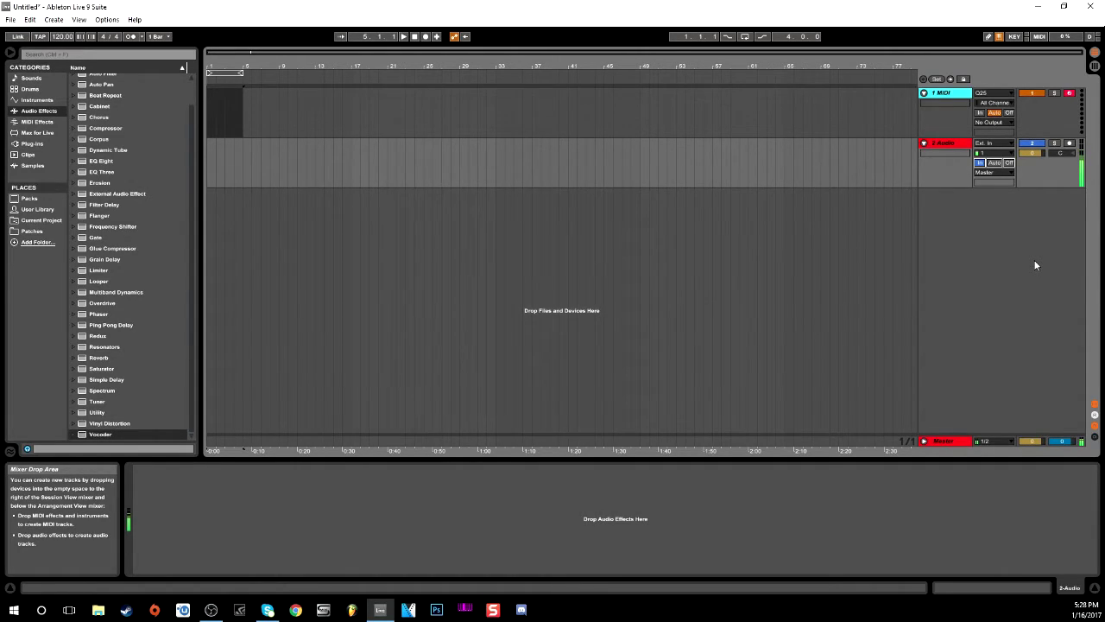
left_click(1008, 163)
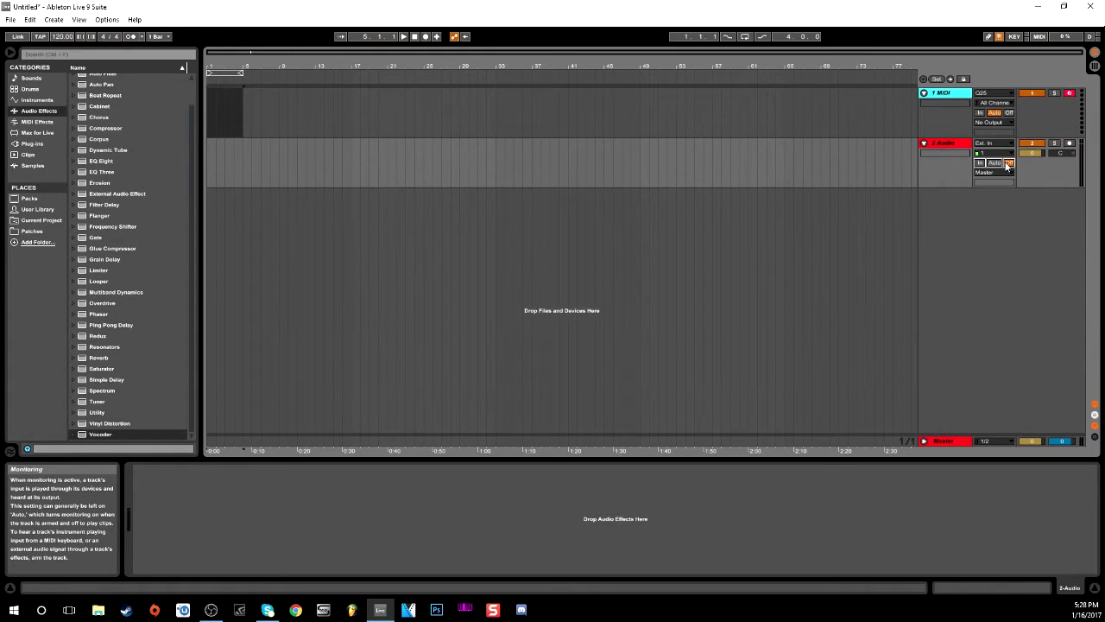
Record a clip of about one bar from the song start with the MIDI track armed, and stop
left_click(416, 36)
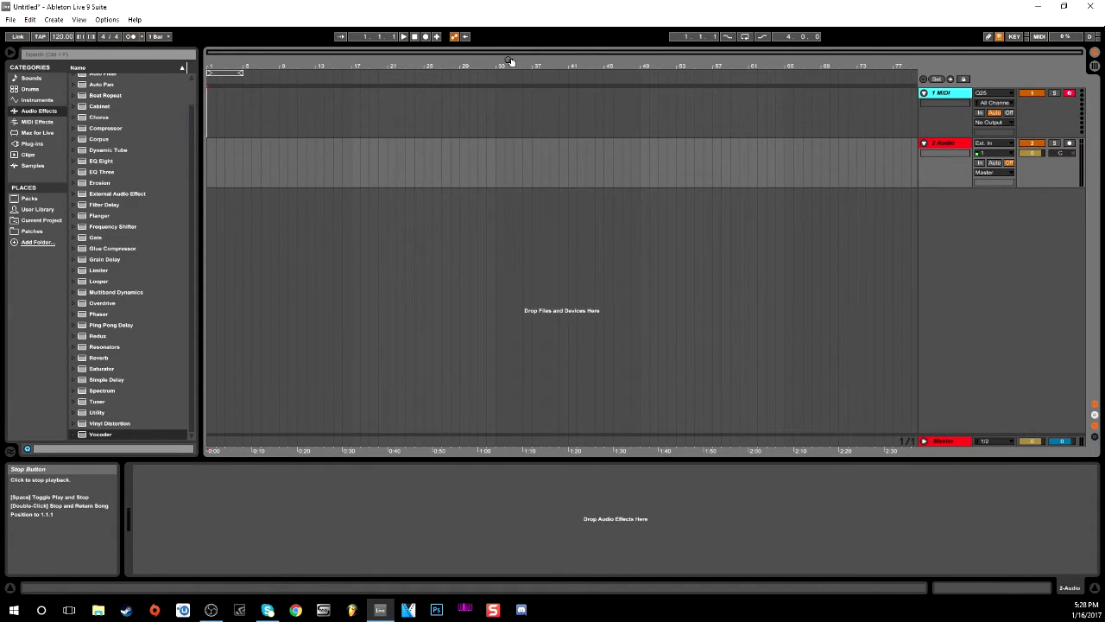
left_click(427, 36)
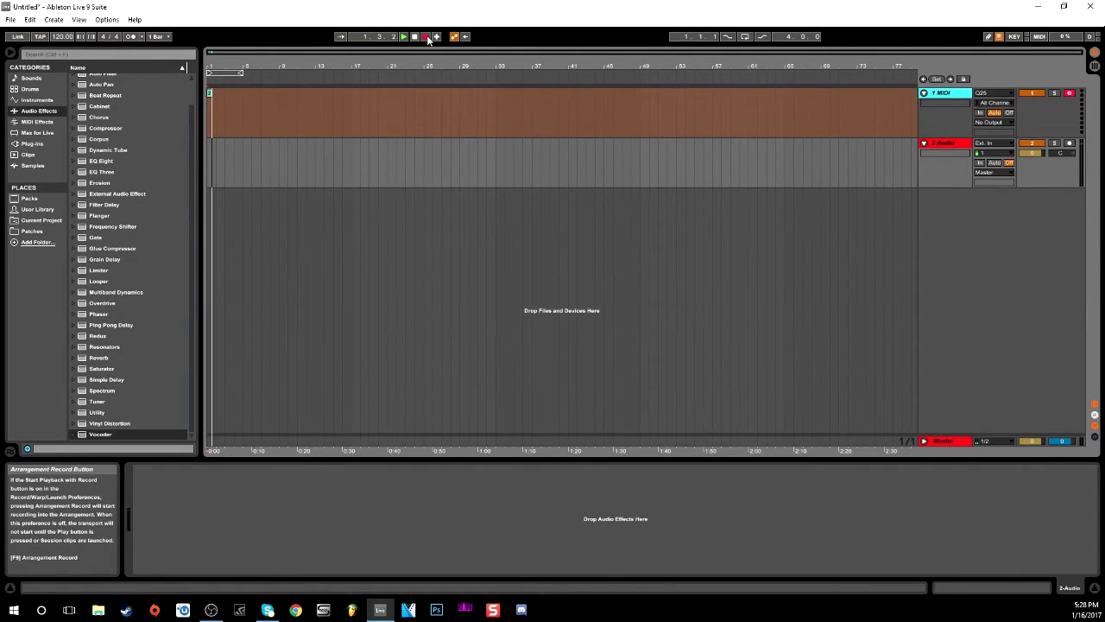
left_click(415, 36)
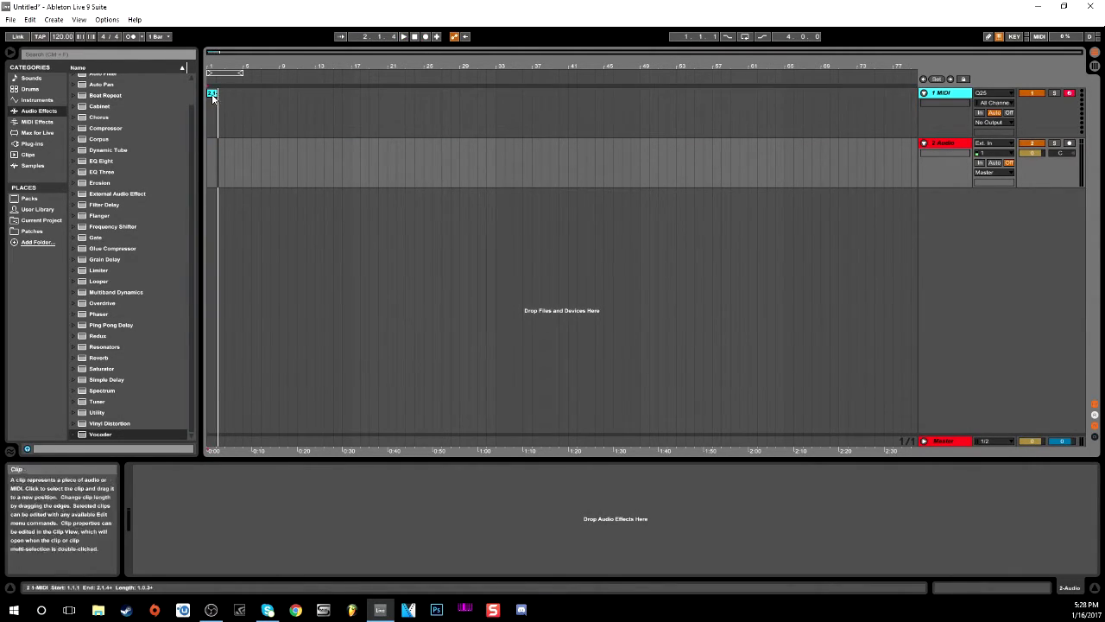
Arm the audio track, record about five bars of external input, and stop back at the song start
left_click(1070, 144)
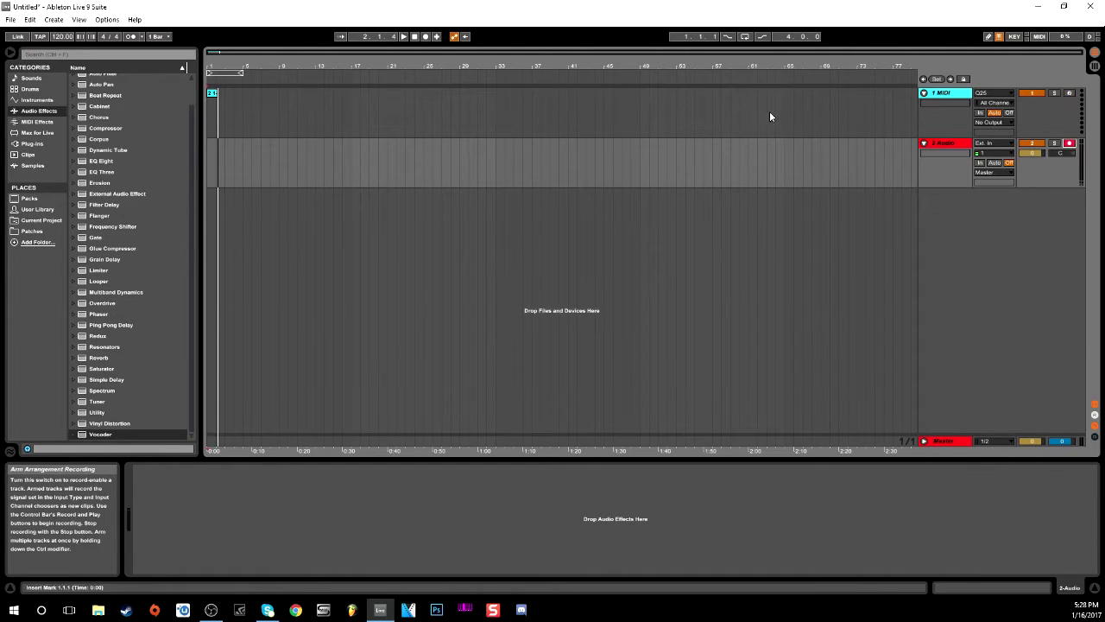
left_click(426, 37)
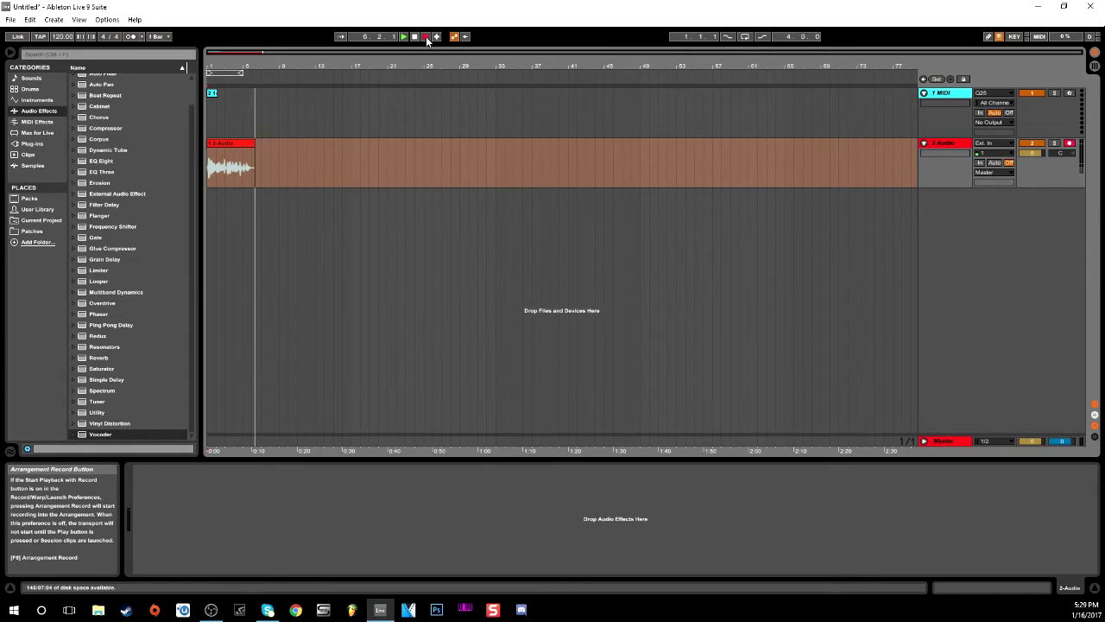
left_click(426, 37)
left_click(414, 38)
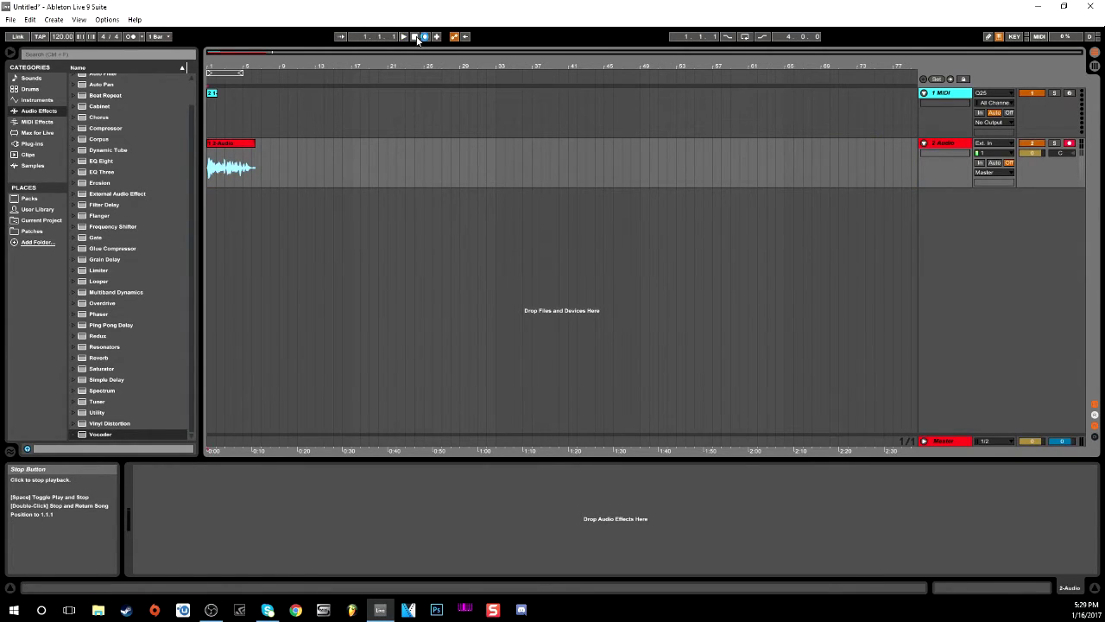
Play back the recorded audio clip and return to the song start
left_click(405, 37)
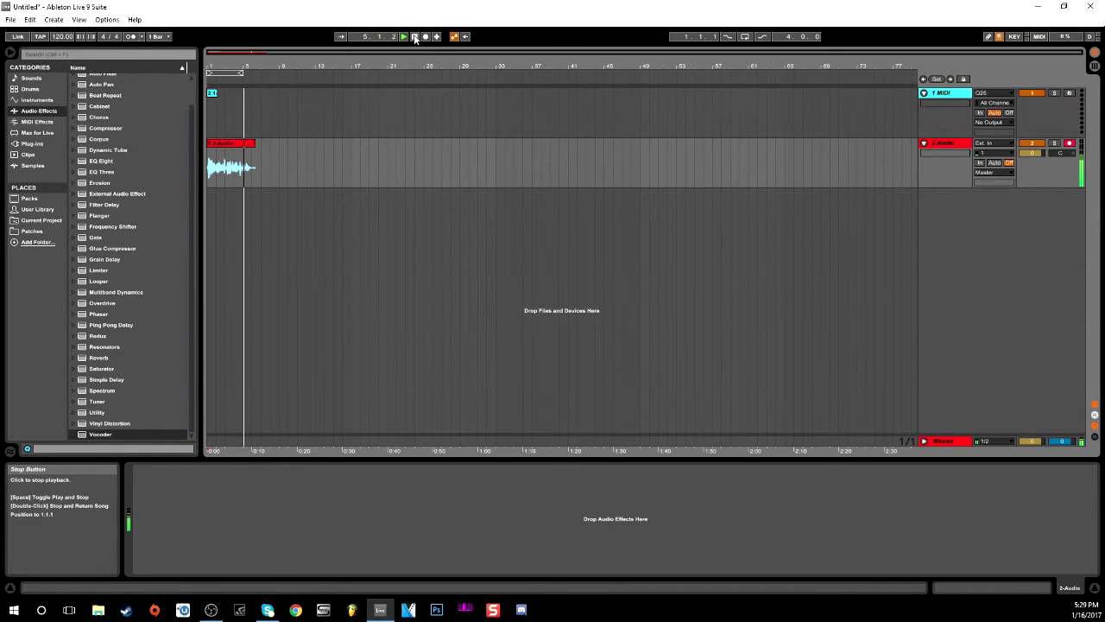
left_click(415, 38)
left_click(417, 38)
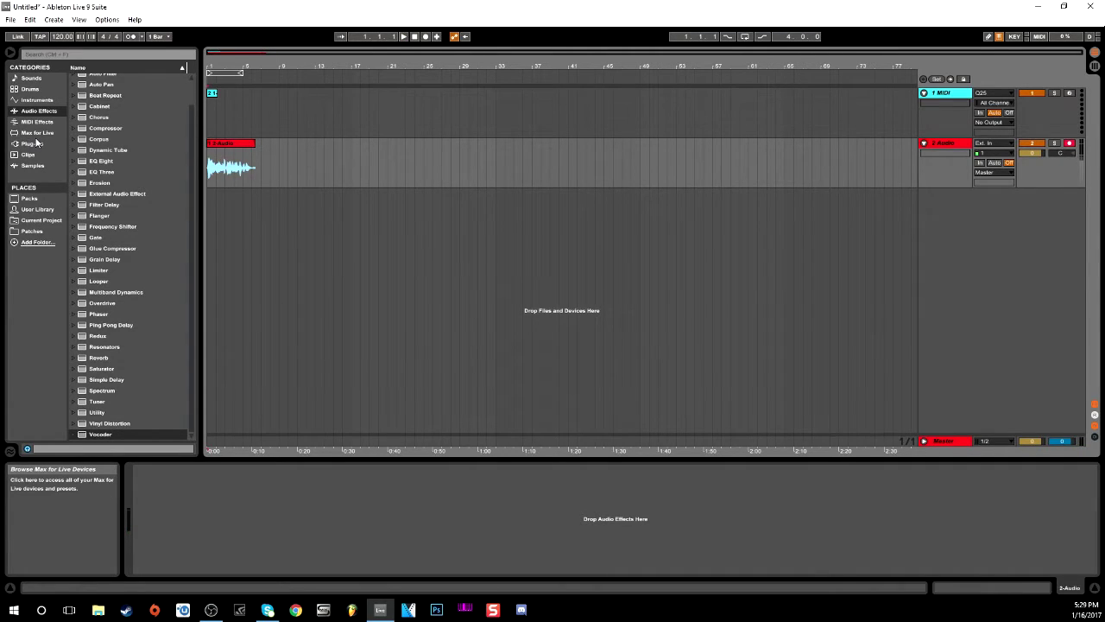
Add the Reverb audio effect to the audio track and play the recording through it
left_click(48, 102)
left_click(48, 109)
scroll(144, 349, "down", 2)
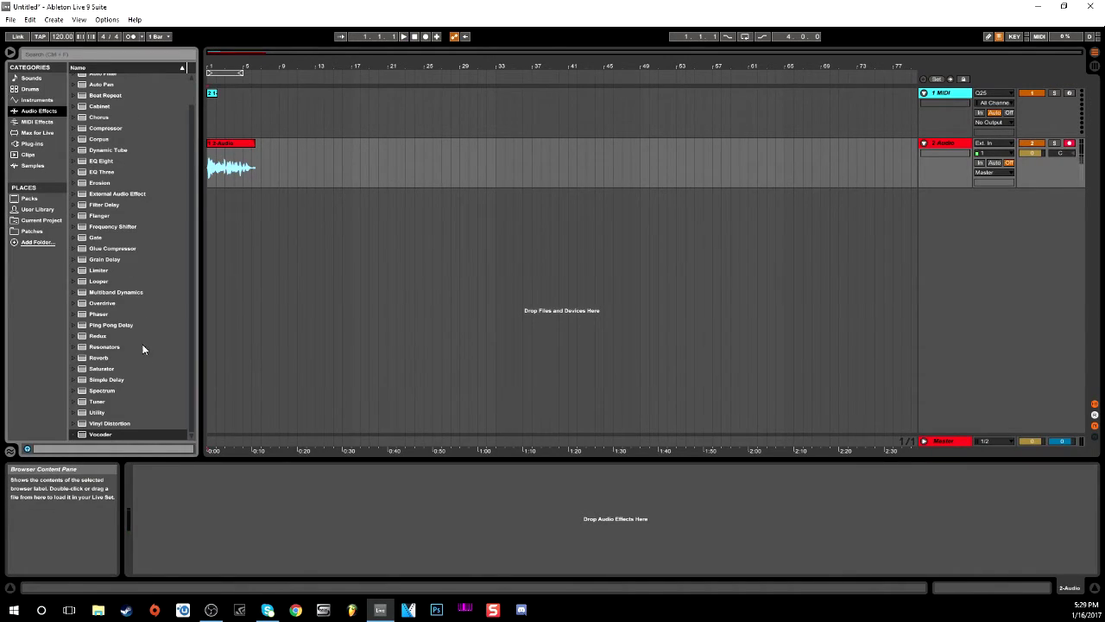
left_click(570, 207)
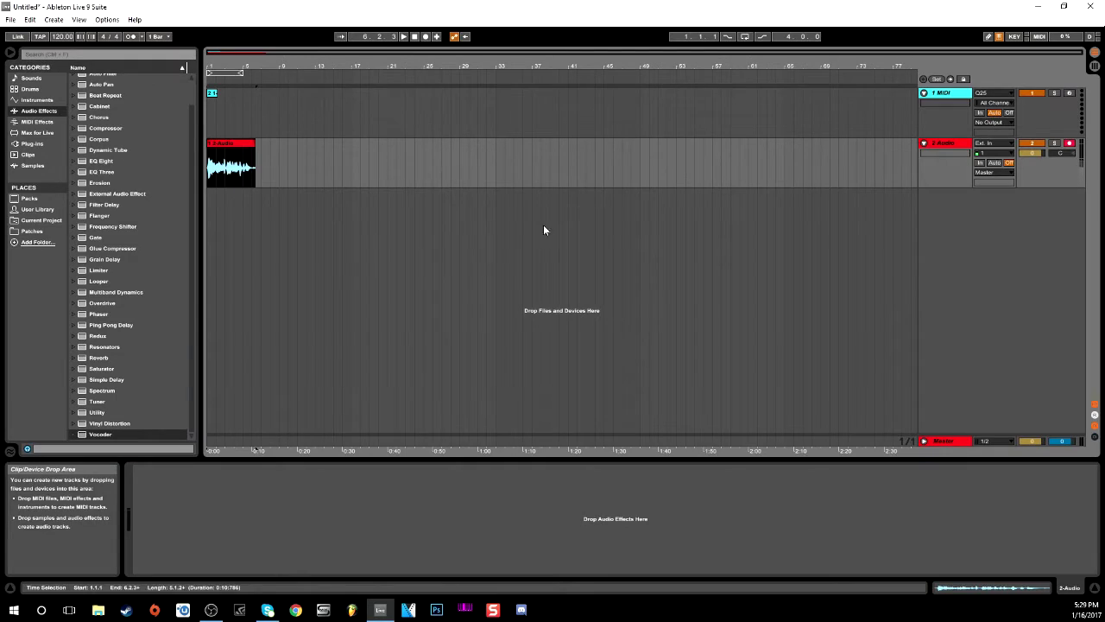
left_click_drag(98, 358, 242, 522)
left_click(403, 37)
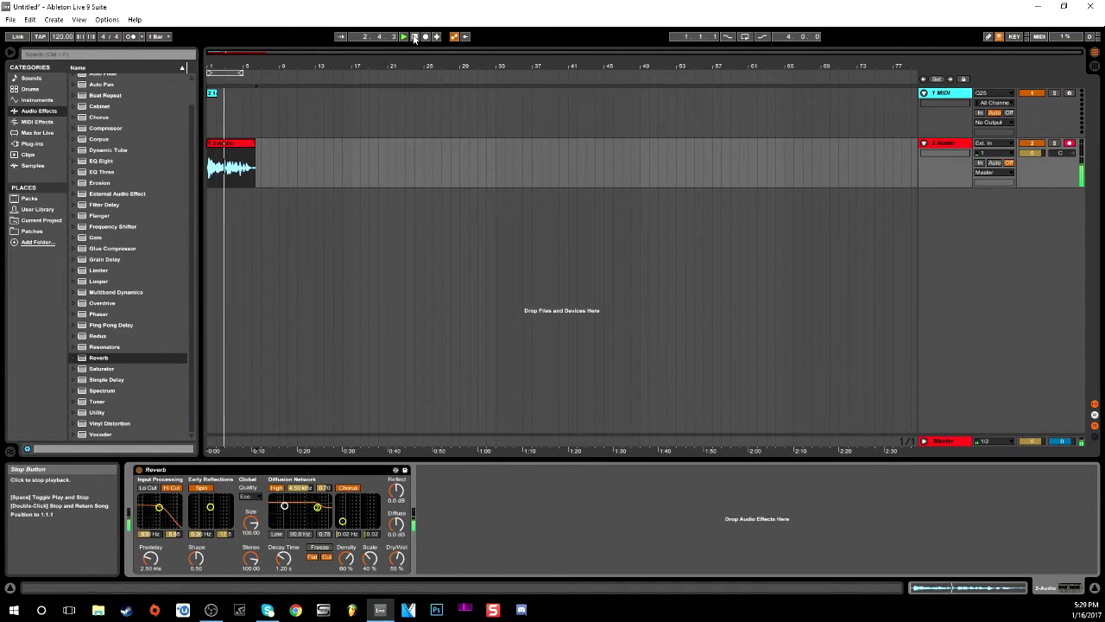
Audition Multiband Dynamics after Reverb on the audio track, and delete it from the device chain
left_click_drag(119, 296, 427, 542)
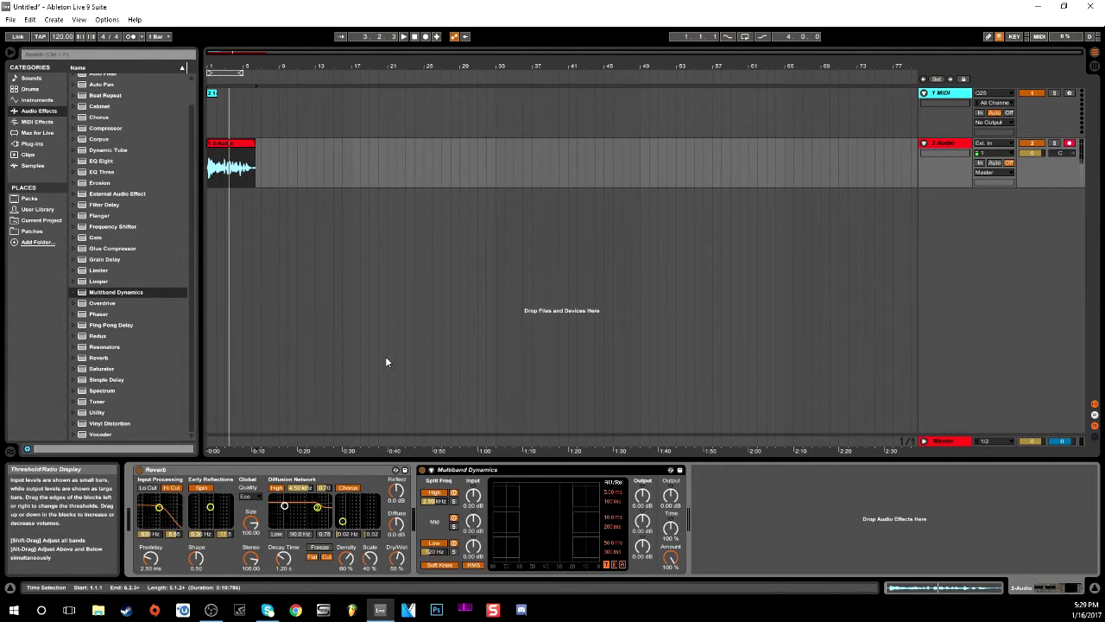
left_click(403, 37)
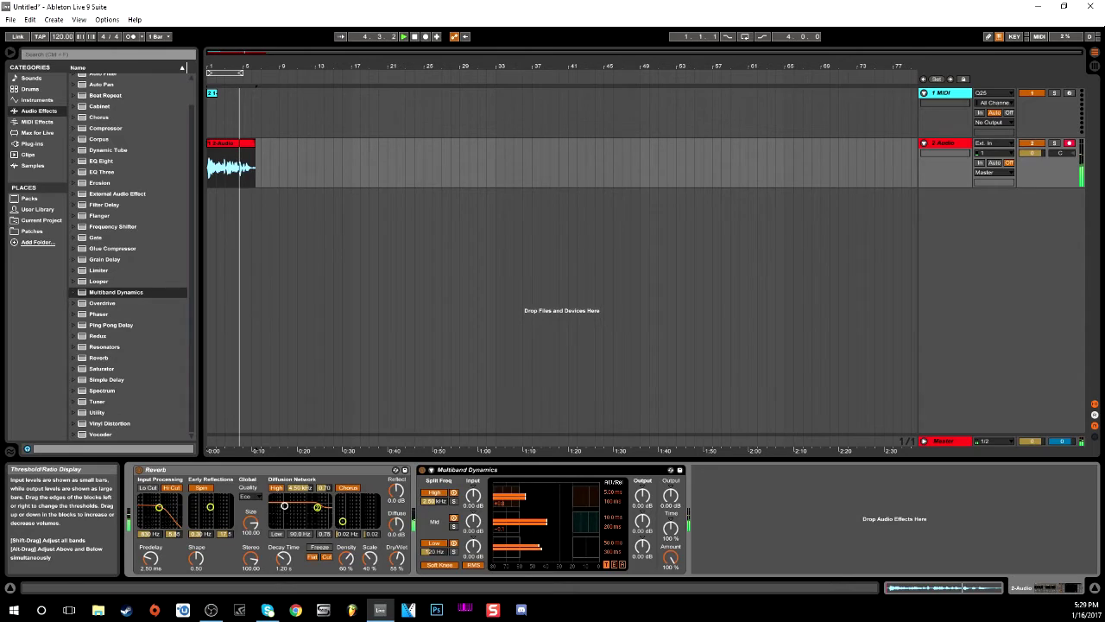
left_click(541, 470)
key("Delete")
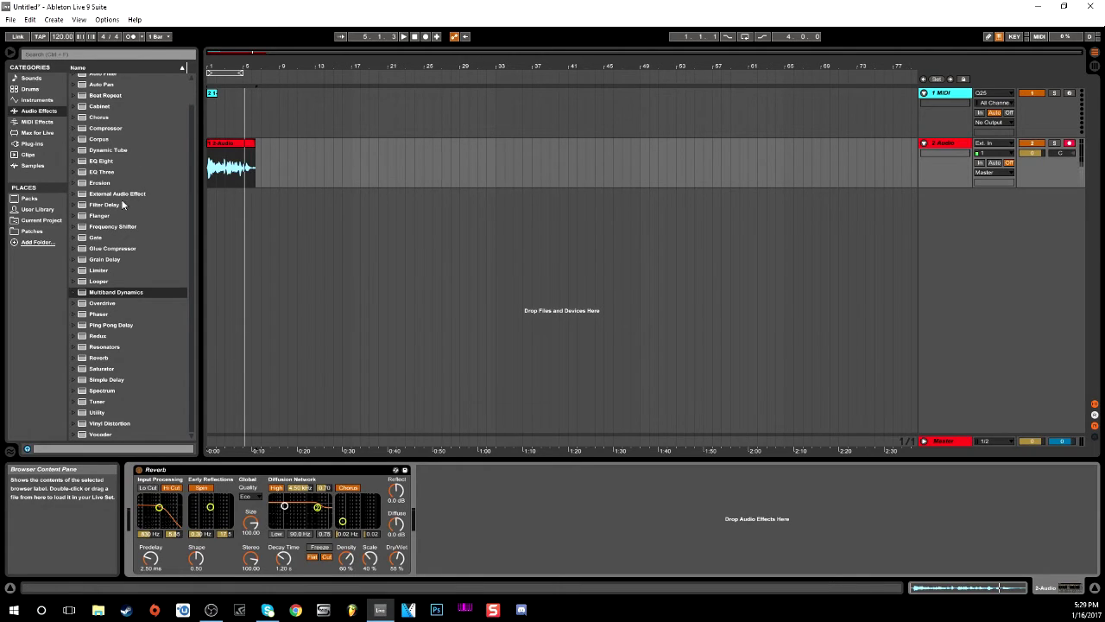
Try EQ Eight after Reverb, lowering filter 8 to about 671 Hz during playback, and delete the device
scroll(107, 173, "up", 1)
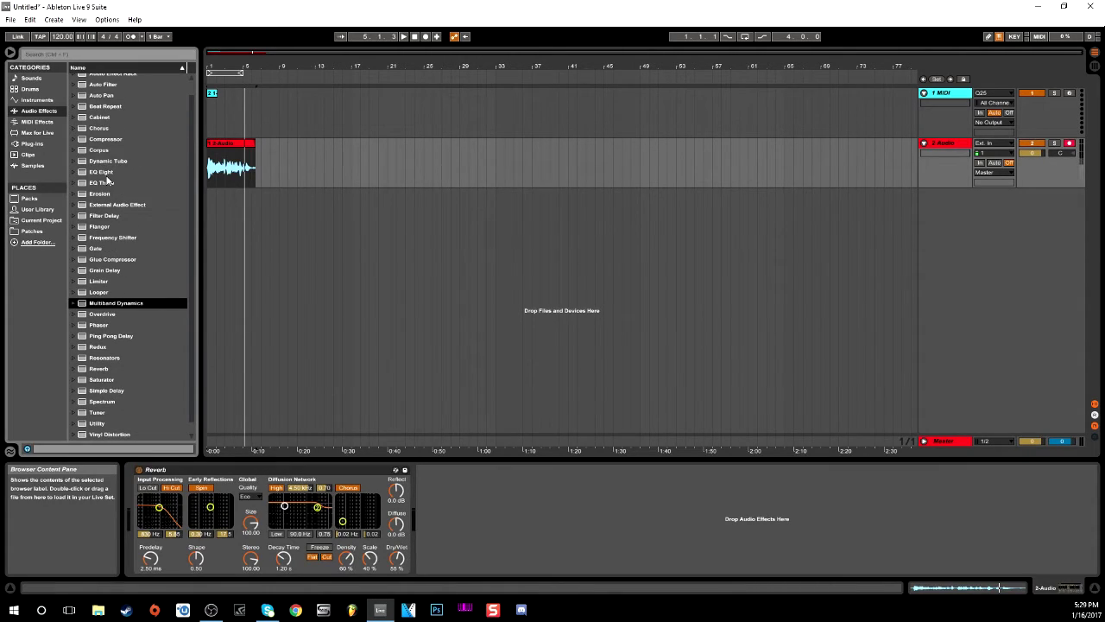
left_click_drag(104, 173, 469, 489)
left_click(534, 559)
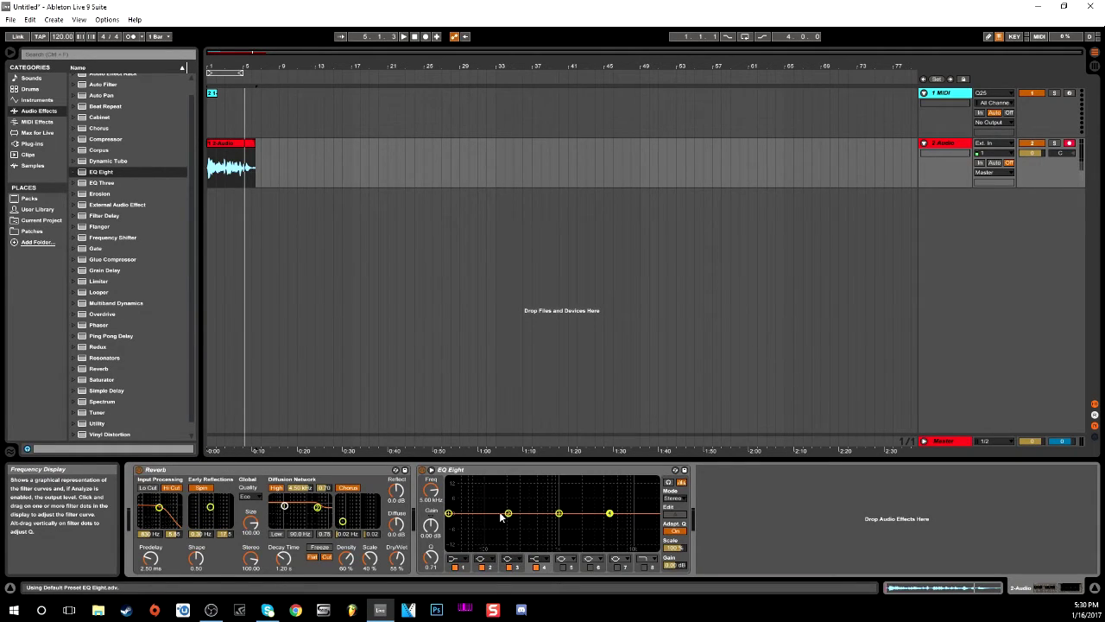
left_click(645, 568)
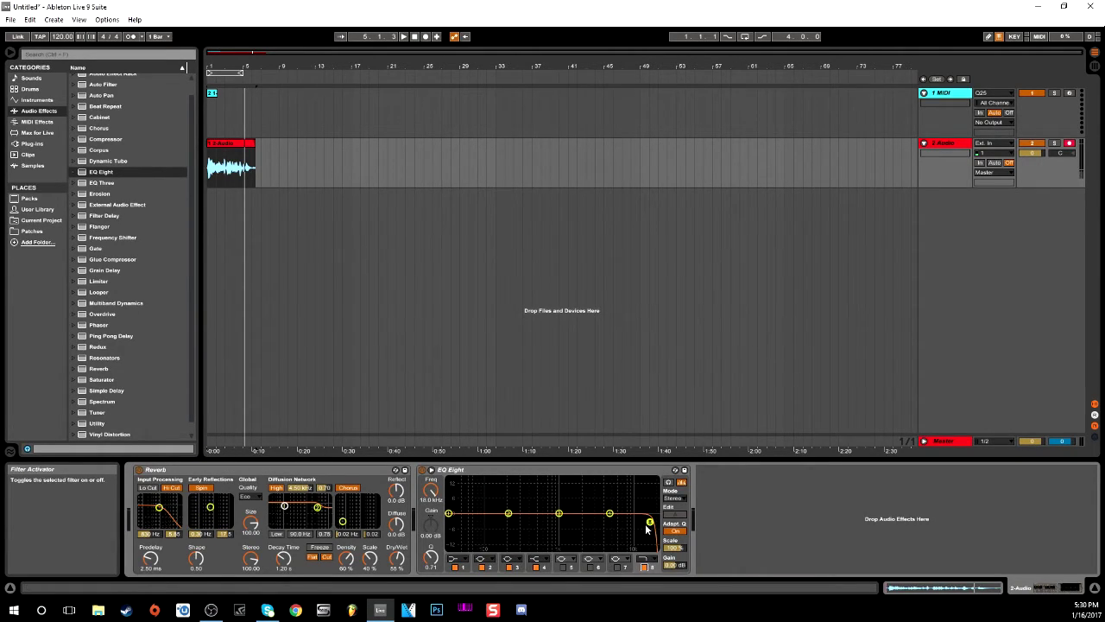
key("space")
left_click_drag(641, 517, 573, 526)
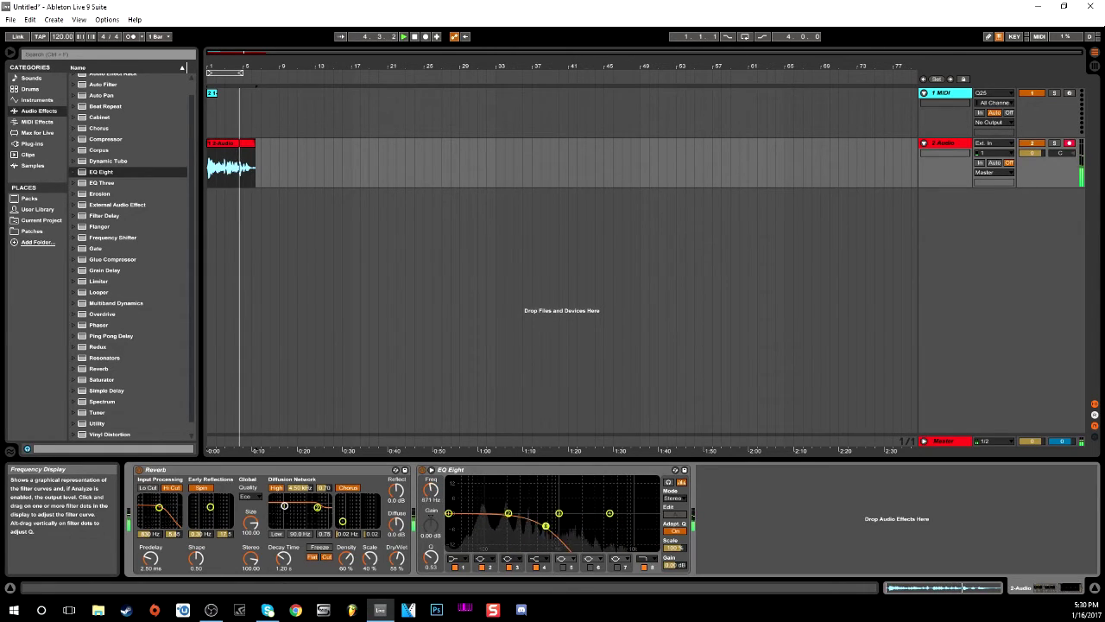
left_click(483, 469)
key("Delete")
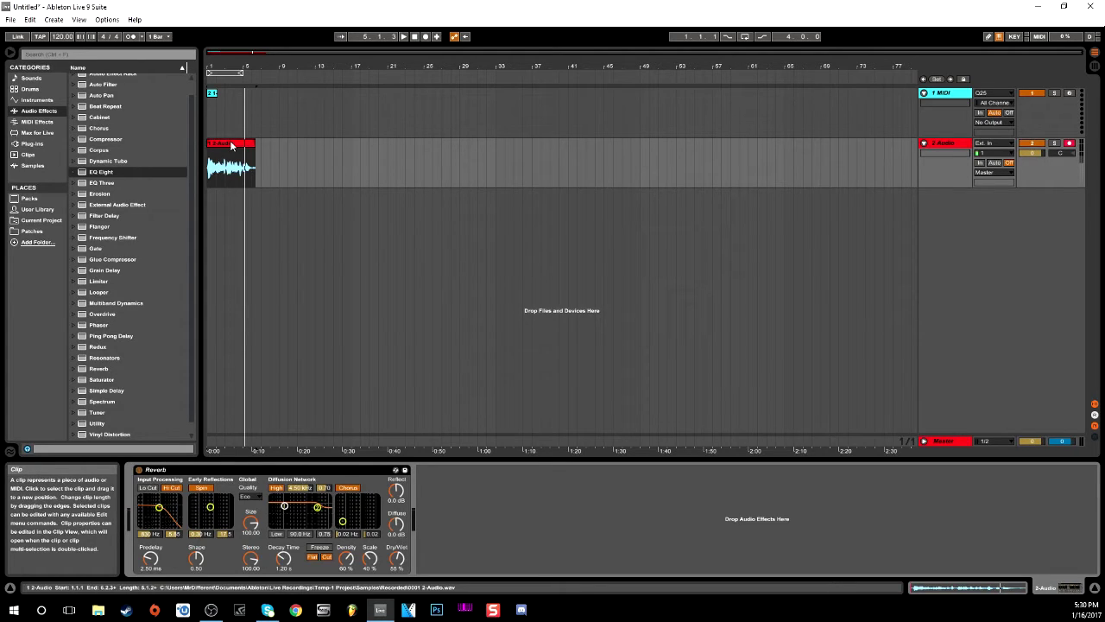
Delete the recorded clip from the audio track and insert a new MIDI track below it, with playback at the song start
key("Delete")
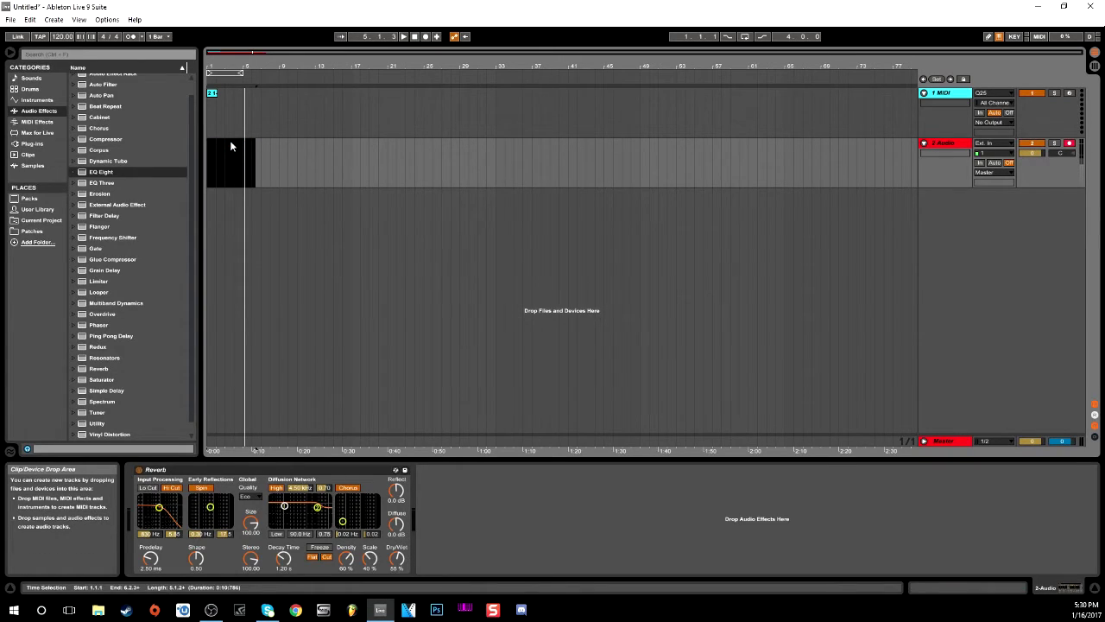
left_click(224, 176)
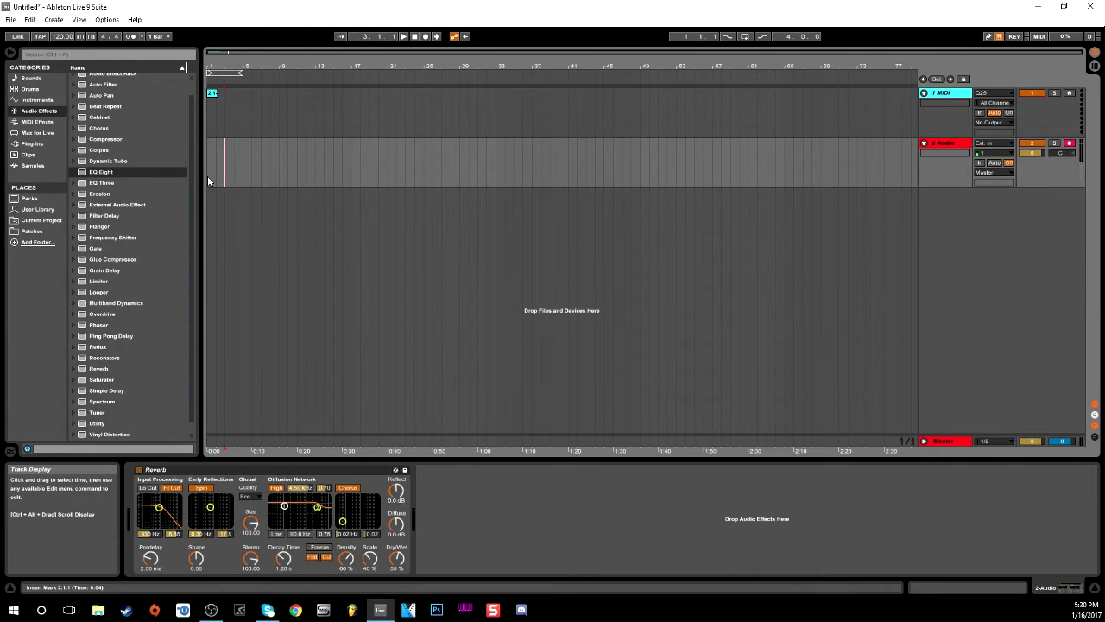
right_click(960, 192)
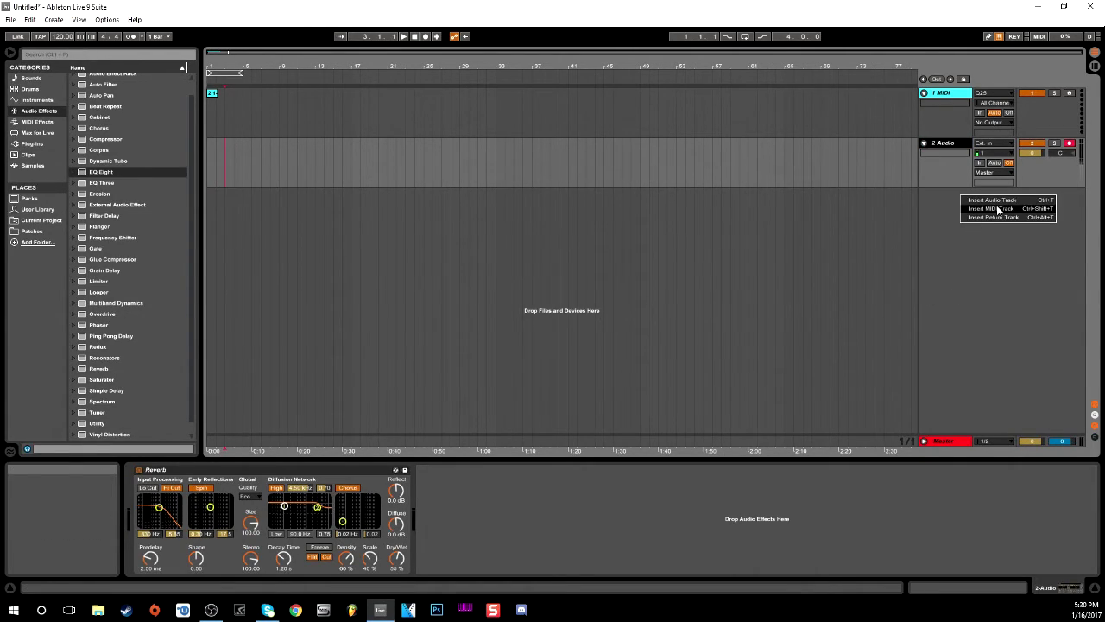
left_click(989, 208)
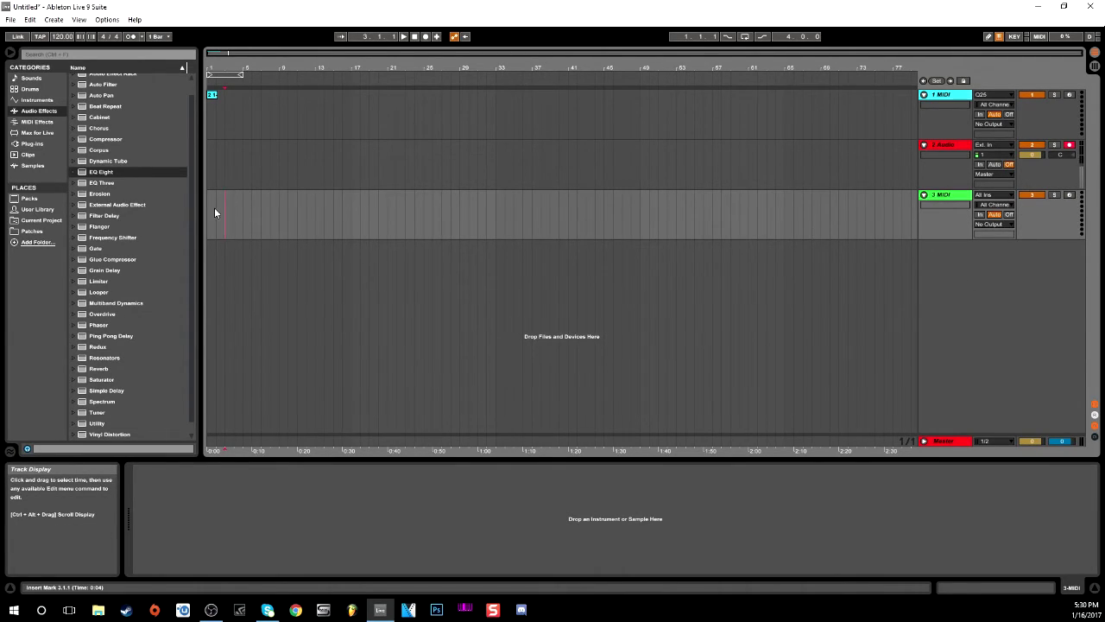
left_click(414, 37)
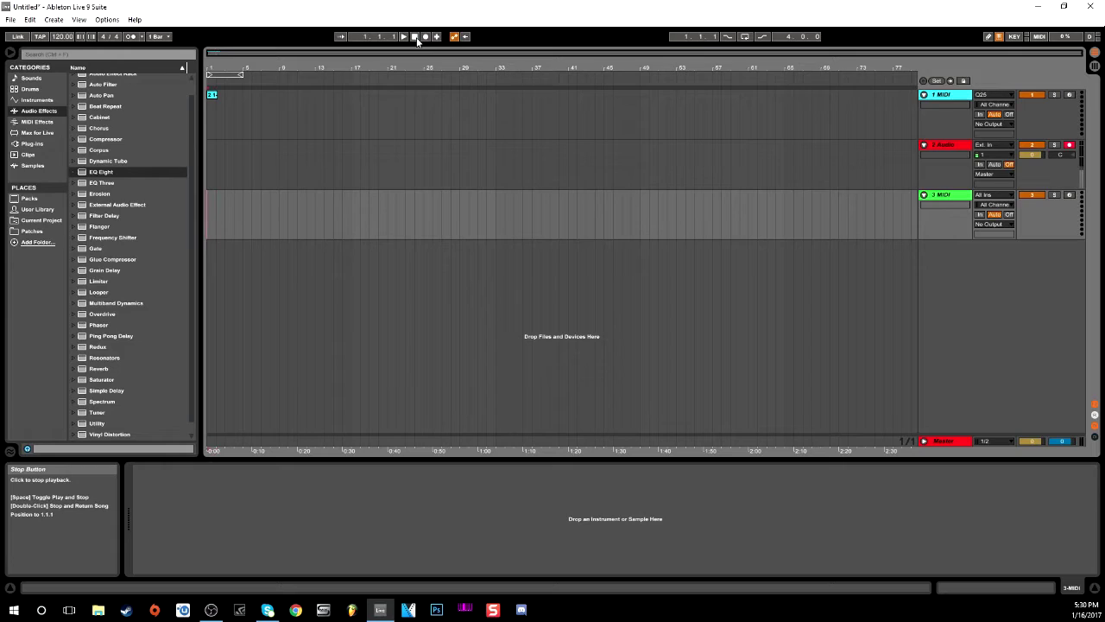
Load the Sampler instrument onto the new MIDI track
left_click(43, 98)
left_click(101, 167)
left_click_drag(100, 170, 941, 199)
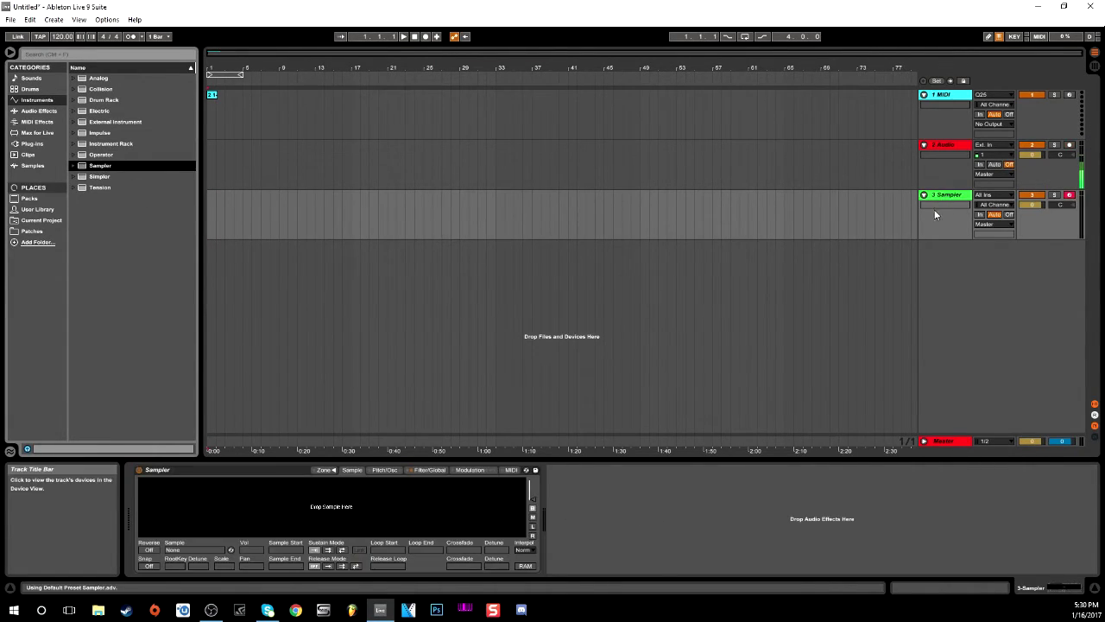
Browse the Patches folder to the KICKS samples inside the EPIC - Drum Kit
left_click(30, 198)
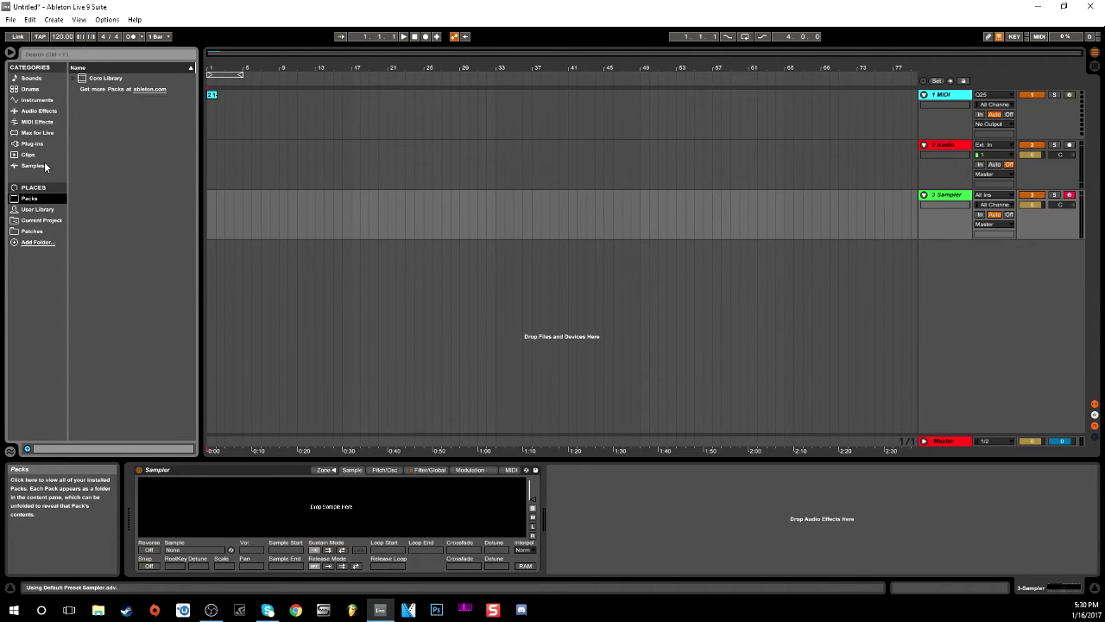
left_click(30, 232)
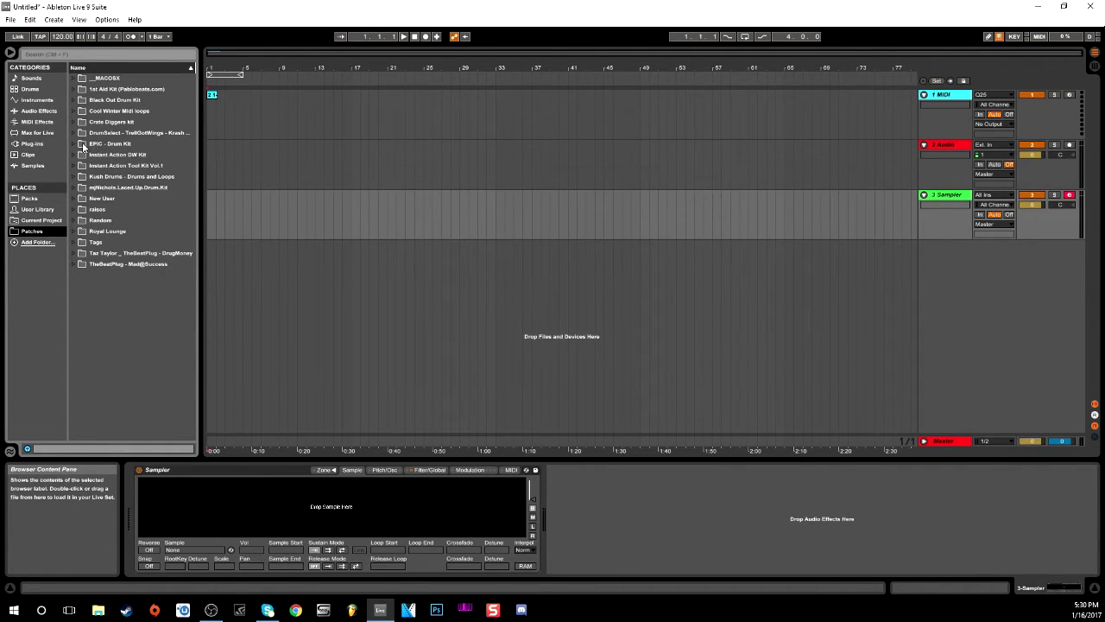
left_click(83, 143)
left_click(91, 189)
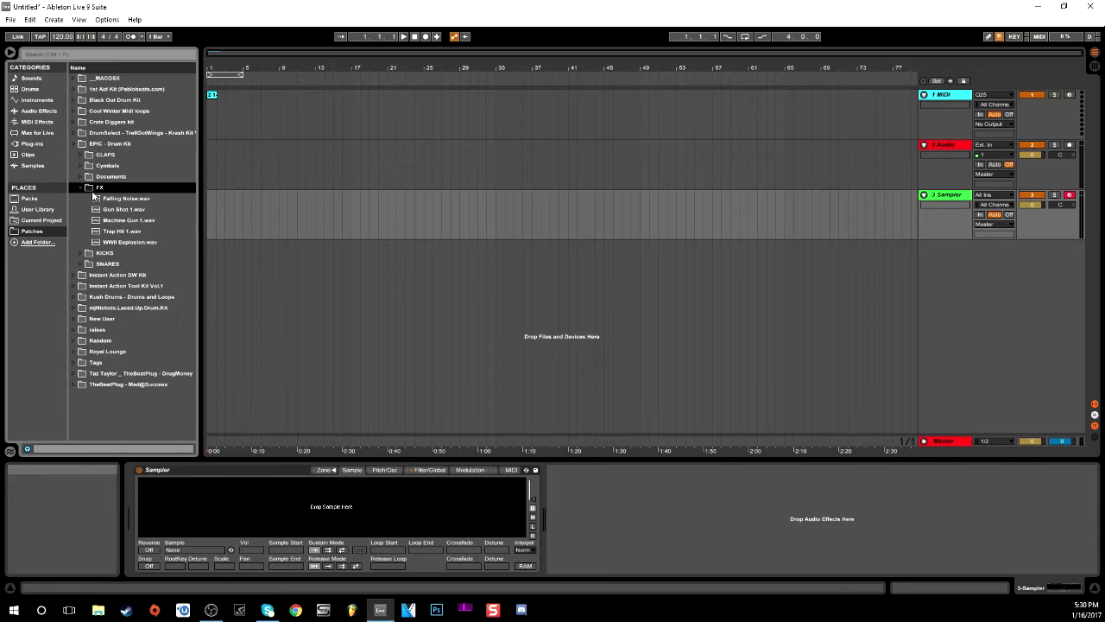
left_click(91, 187)
left_click(91, 198)
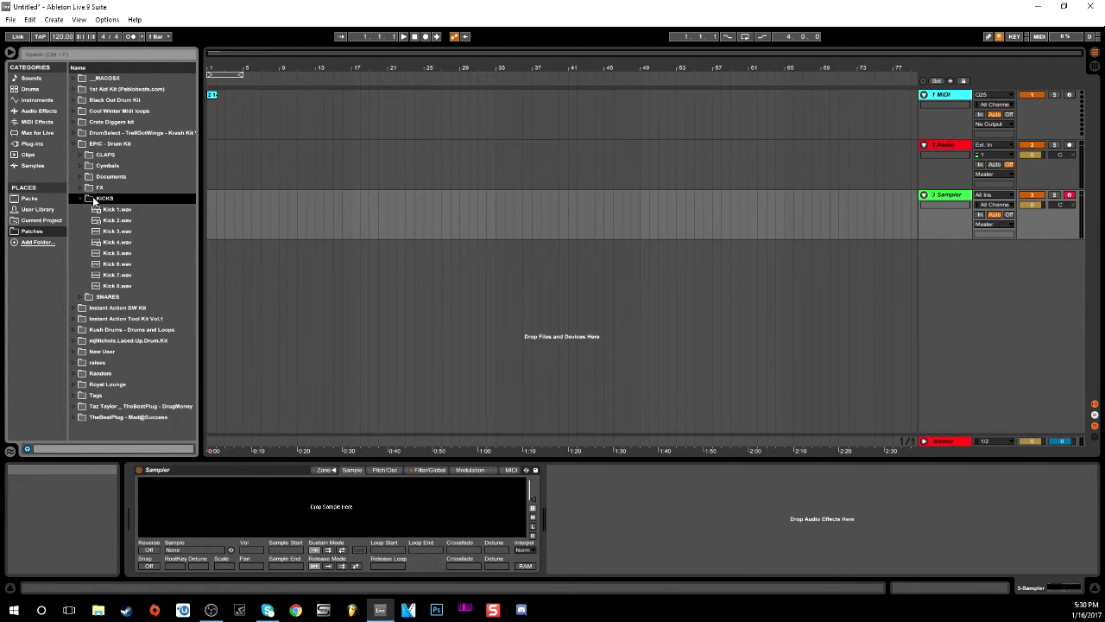
Audition several kick samples from the KICKS folder and load Kick 4.wav into the Sampler
left_click(100, 220)
left_click(102, 242)
left_click(102, 263)
left_click(102, 253)
left_click(103, 244)
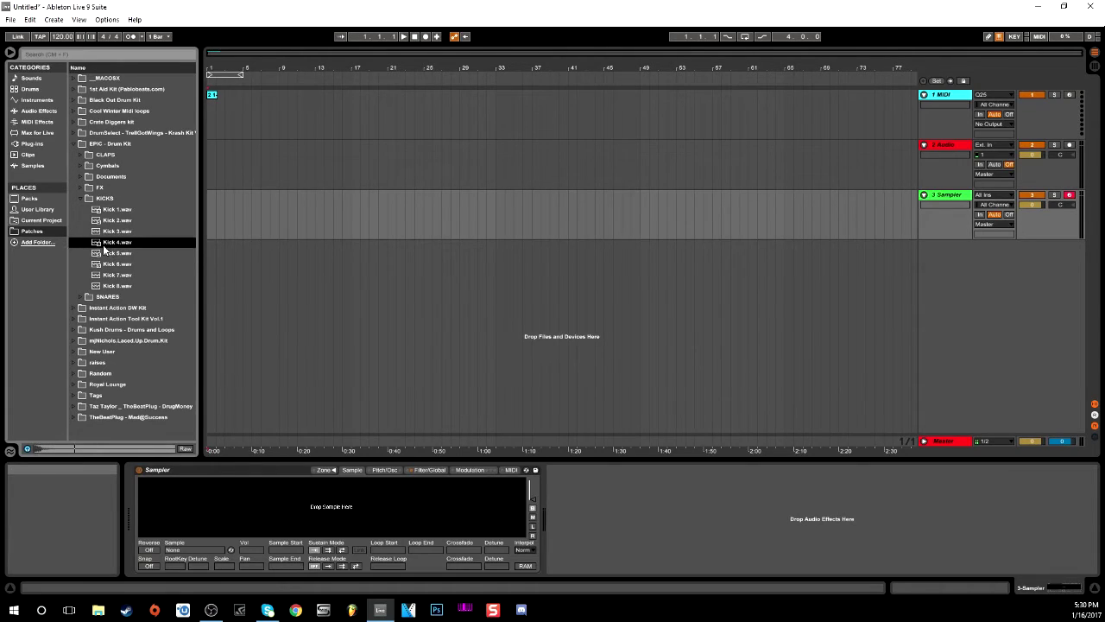
left_click_drag(102, 244, 326, 510)
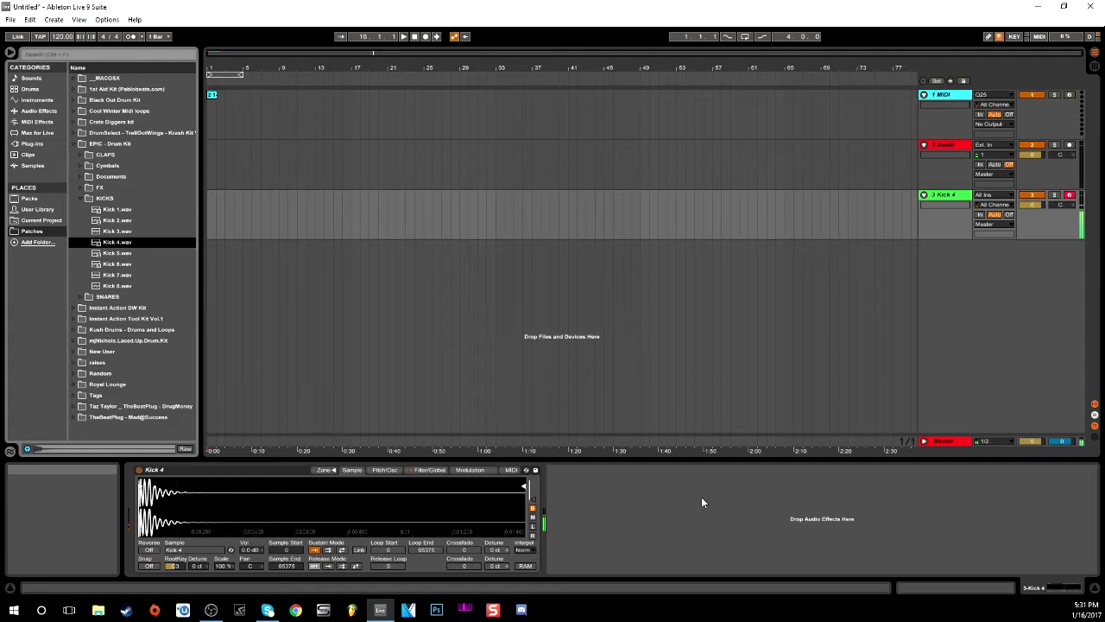
Record a short kick pattern of about three bars from the song start on the Kick 4 track
left_click(414, 36)
left_click(425, 36)
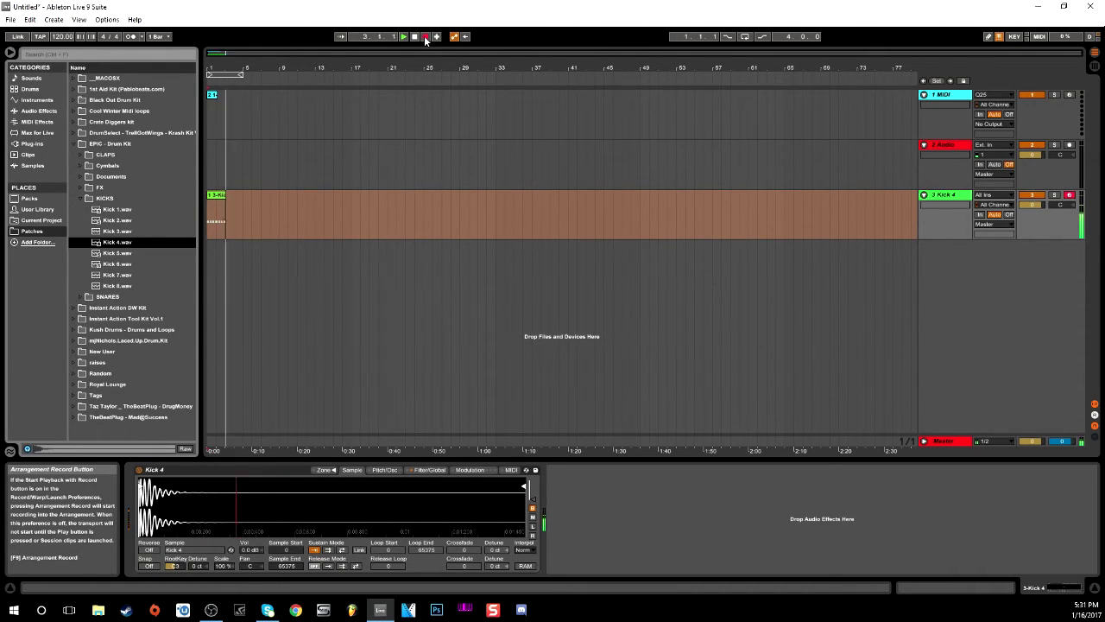
left_click(414, 39)
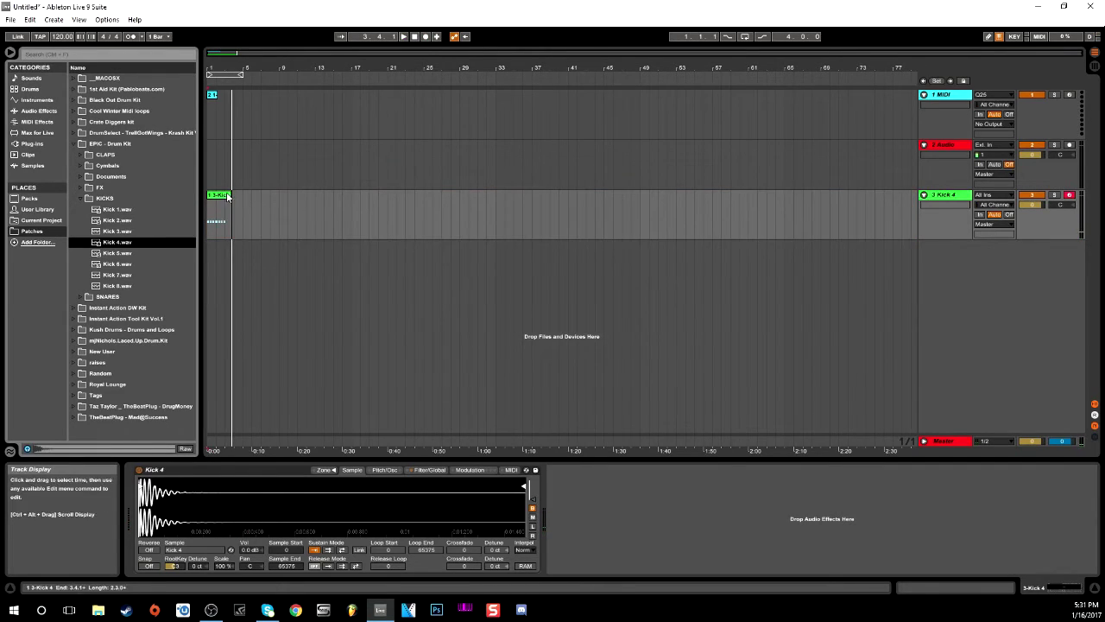
Show the recorded kick clip in an enlarged note editor, select all its notes, and play the clip back
key("shift+Tab")
left_click_drag(262, 436, 262, 241)
left_click_drag(895, 347, 317, 415)
right_click(329, 391)
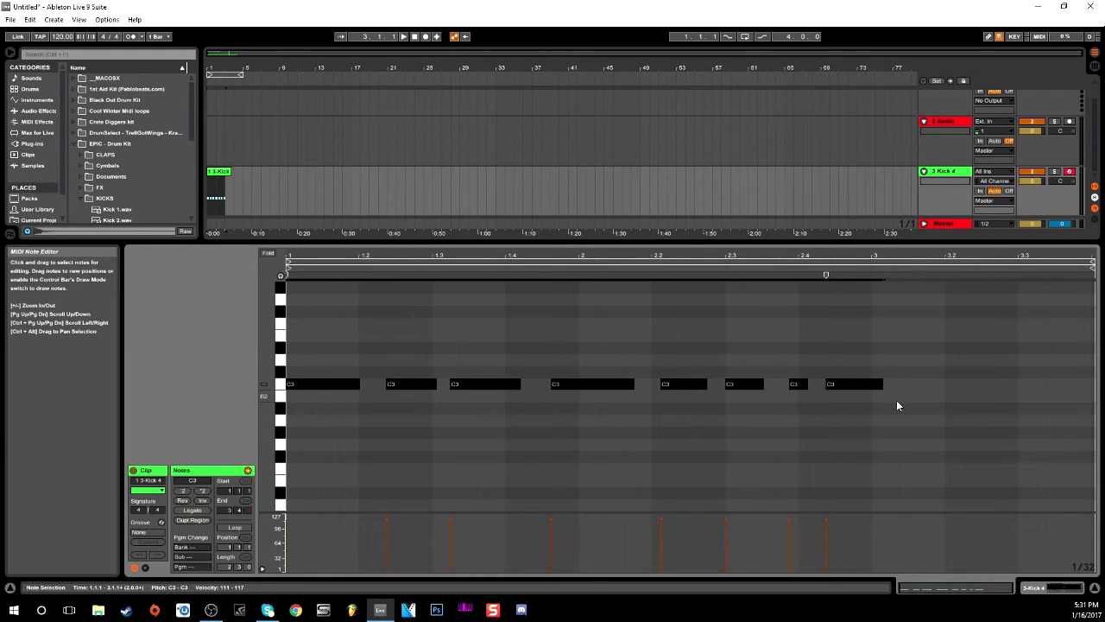
key("space")
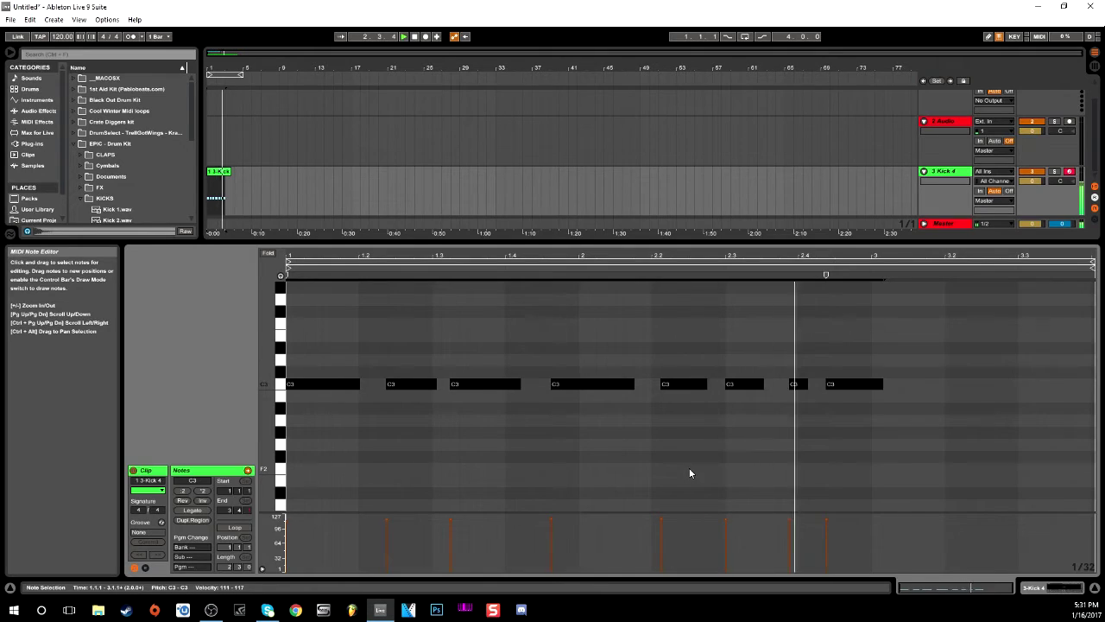
Shrink the note editor back down and fold it to only the pitches used in the kick clip
left_click_drag(375, 242, 381, 439)
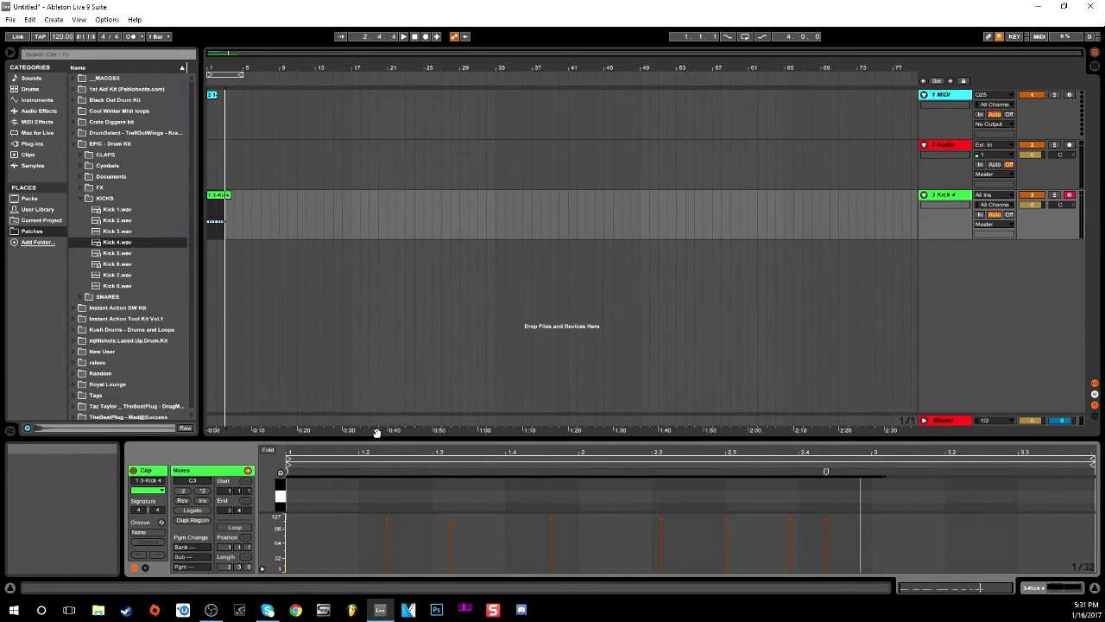
left_click(395, 489)
key("f")
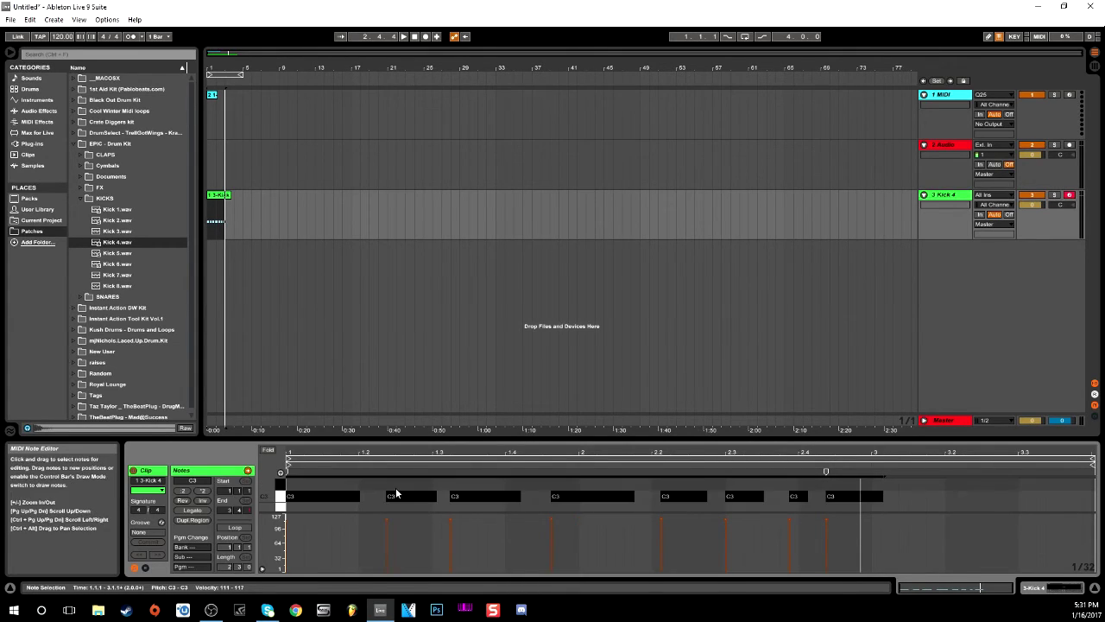
left_click(404, 489)
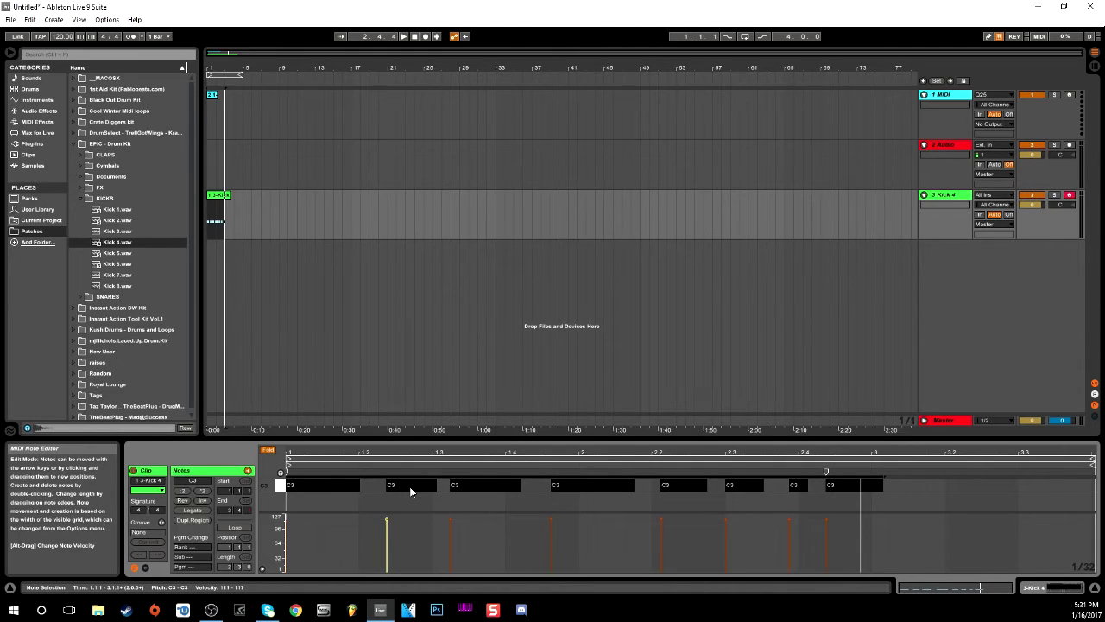
Delete the clips on the Kick 4 and 1 MIDI tracks, and collapse the EPIC - Drum Kit folder in the browser
left_click(221, 198)
key("Delete")
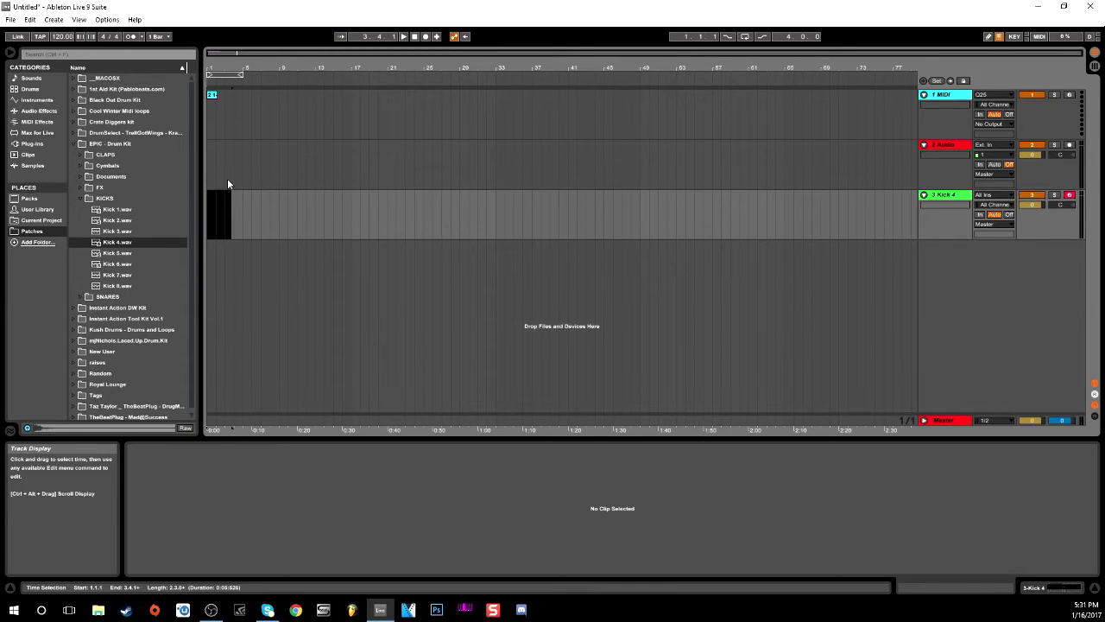
left_click(238, 266)
left_click(213, 97)
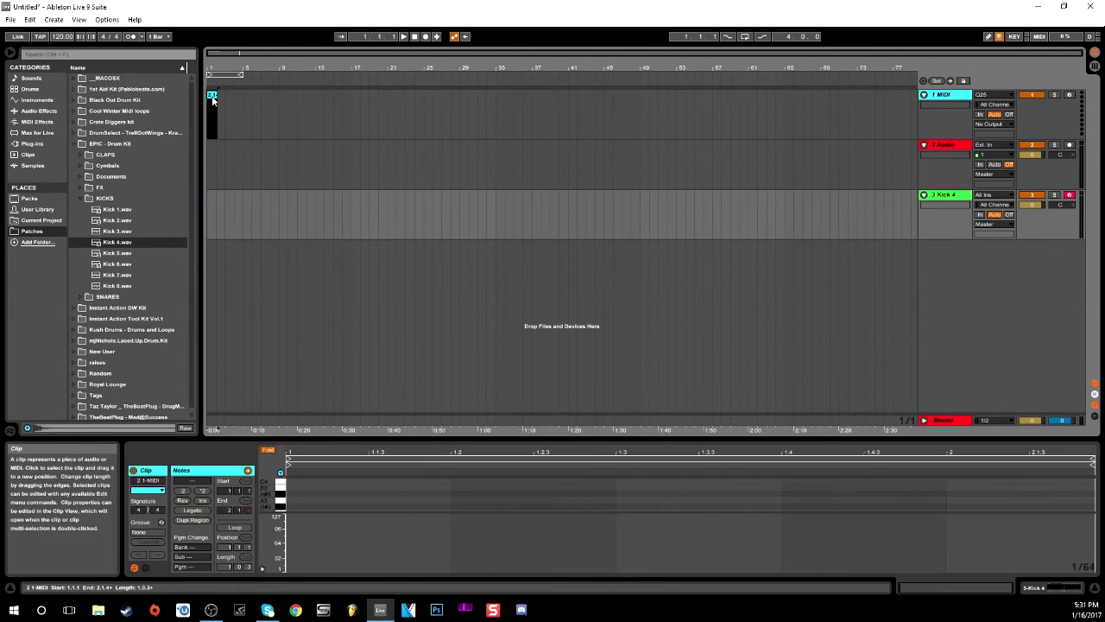
key("Delete")
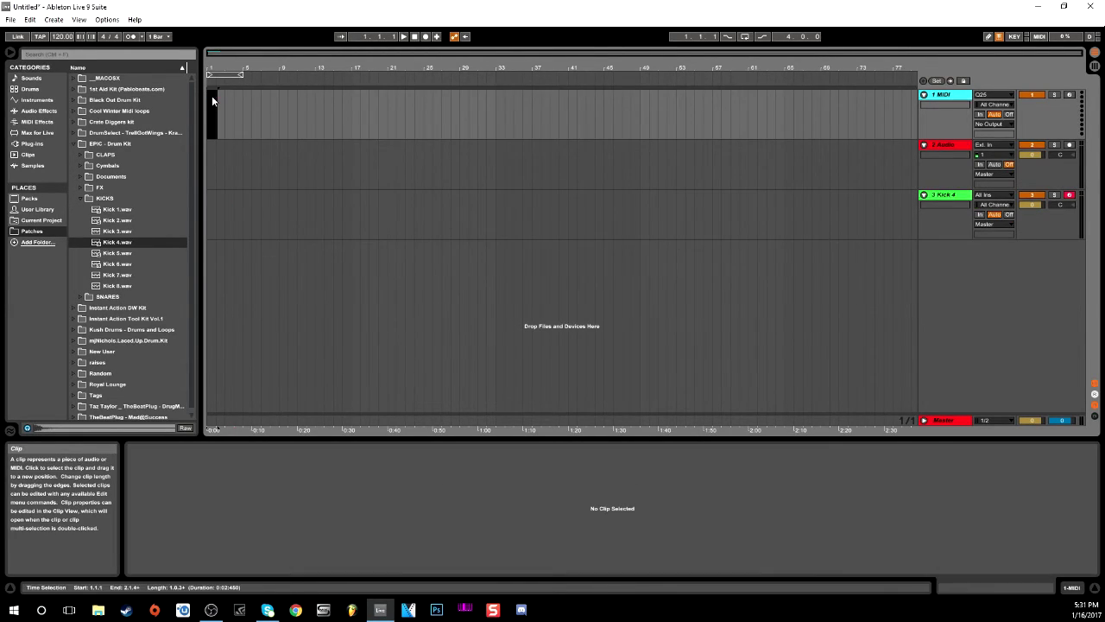
left_click(228, 178)
left_click(73, 147)
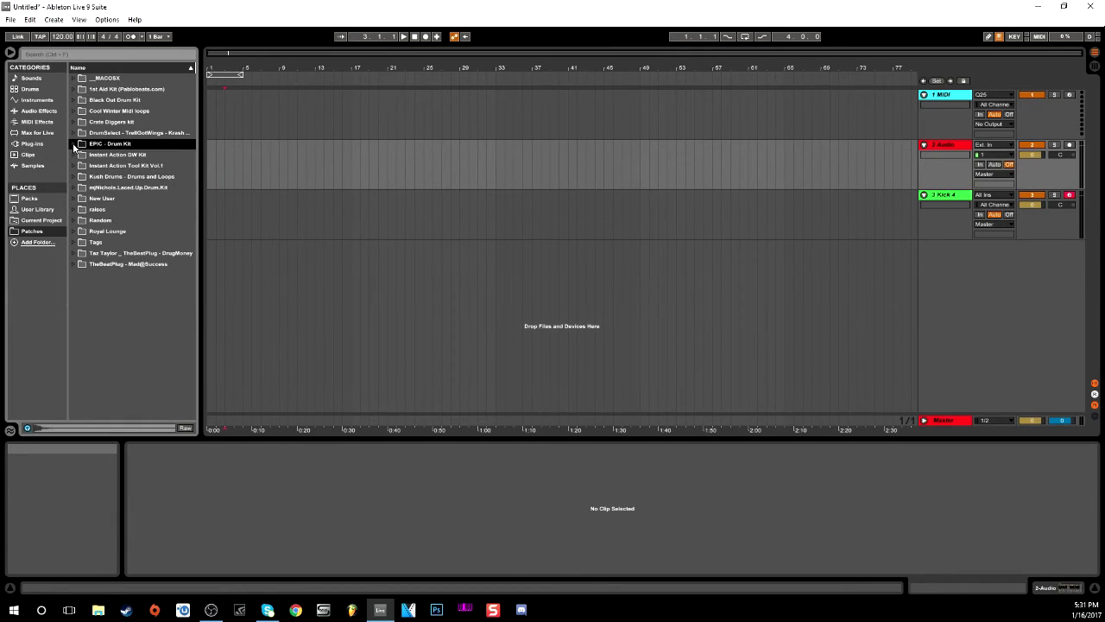